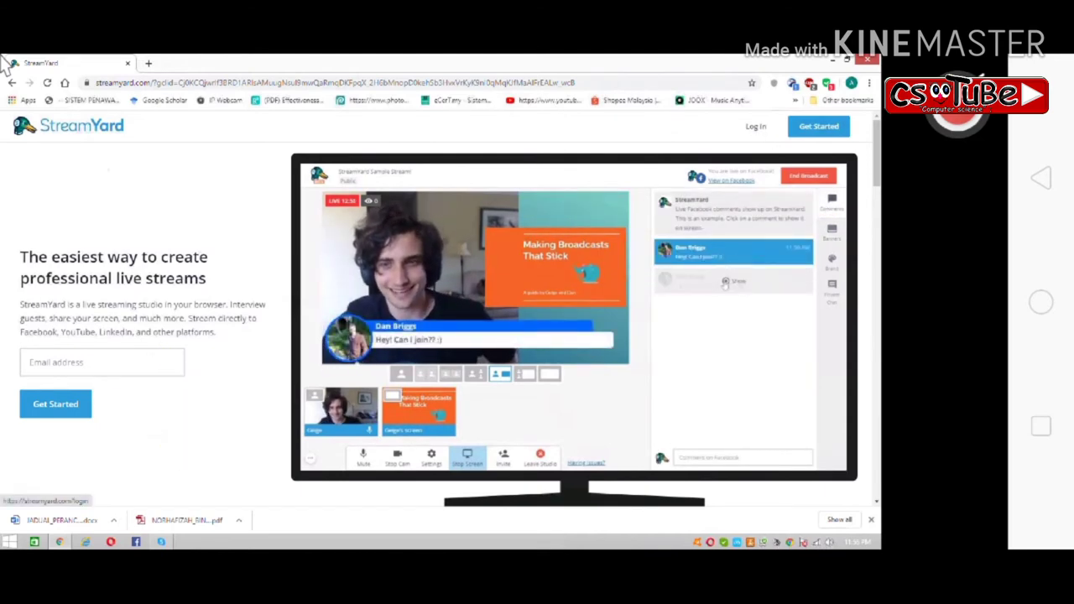
# Fill in the email address on the StreamYard home page and submit it to get started.
pyautogui.click(83, 362)
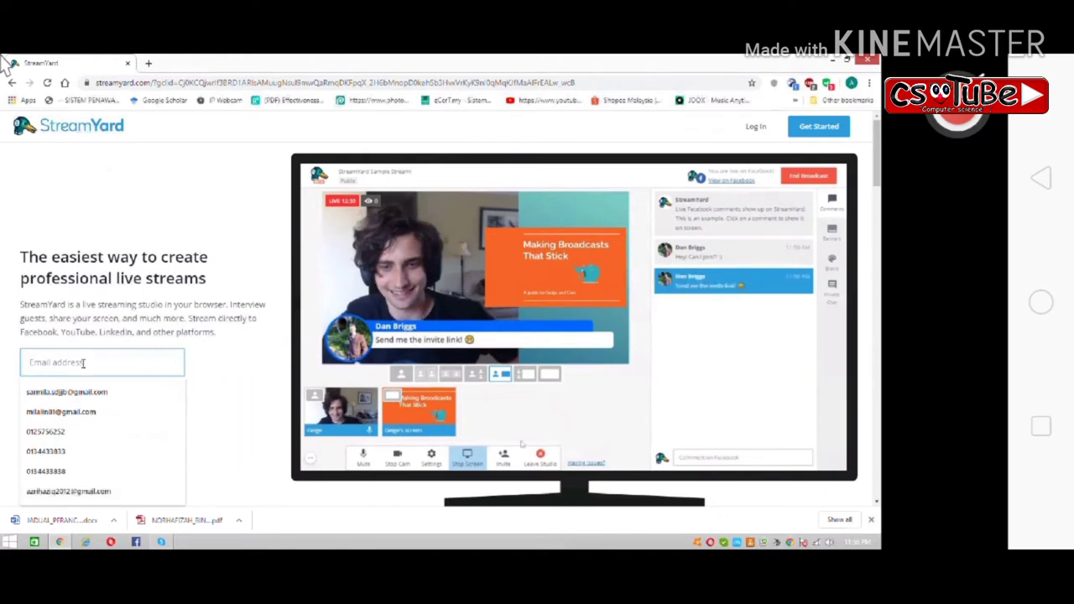
pyautogui.click(78, 413)
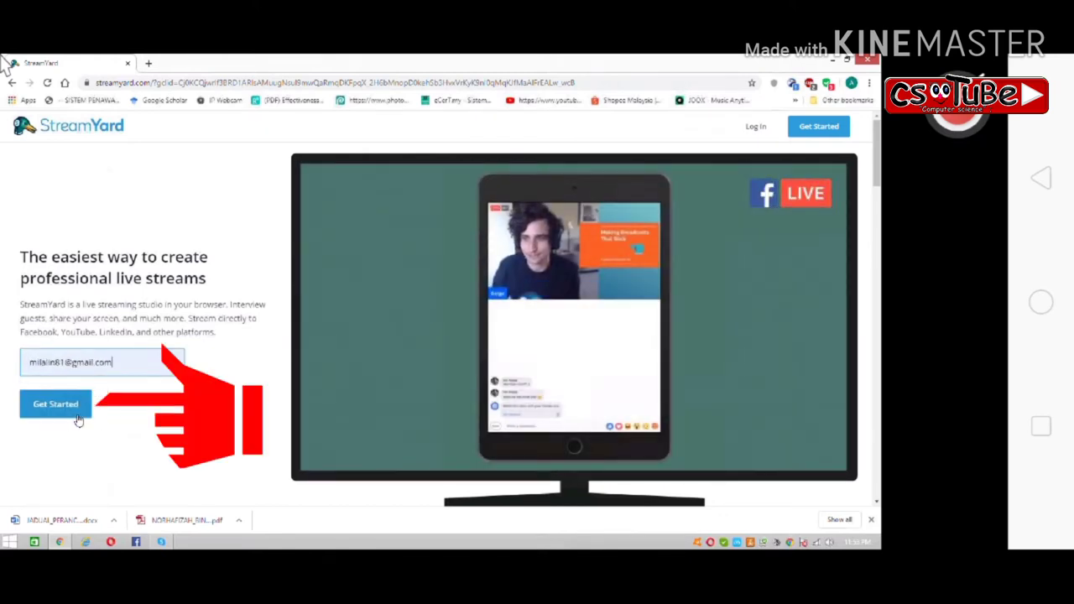
pyautogui.click(51, 408)
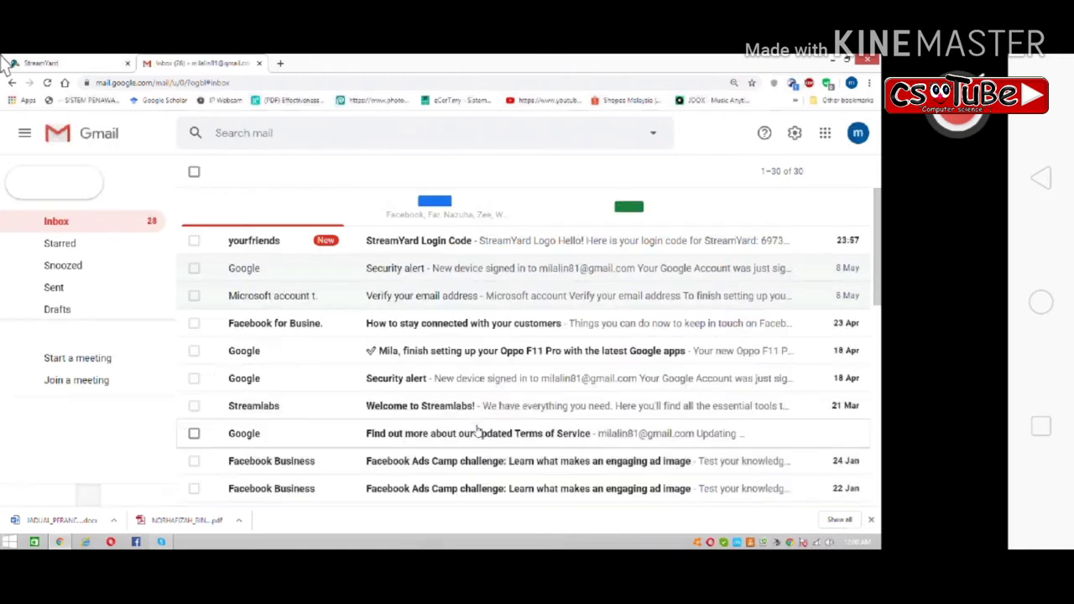
# Copy the login code from the StreamYard email in Gmail, paste it in the 6 digit code field and log in.
pyautogui.click(492, 241)
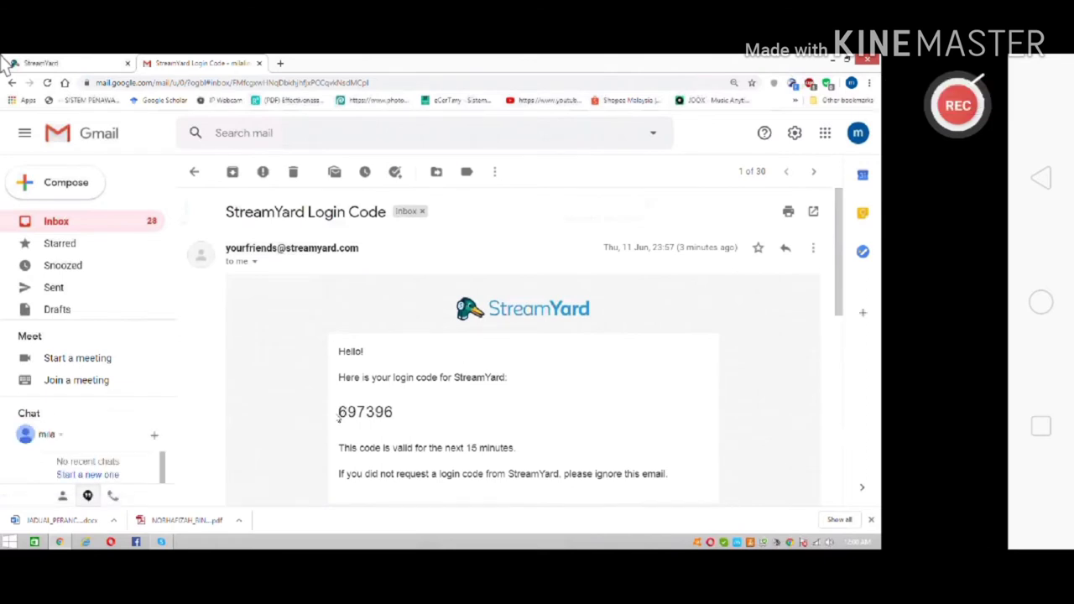
pyautogui.moveTo(339, 419)
pyautogui.mouseDown()
pyautogui.moveTo(399, 417)
pyautogui.moveTo(338, 413)
pyautogui.mouseUp()
pyautogui.hotkey('ctrl', 'c')
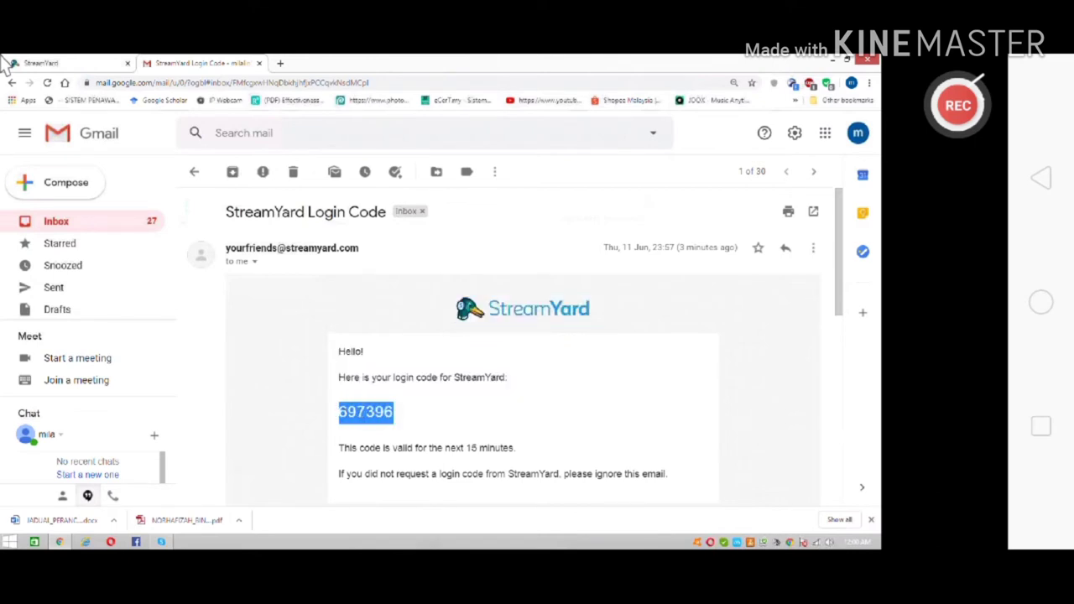
pyautogui.click(6, 62)
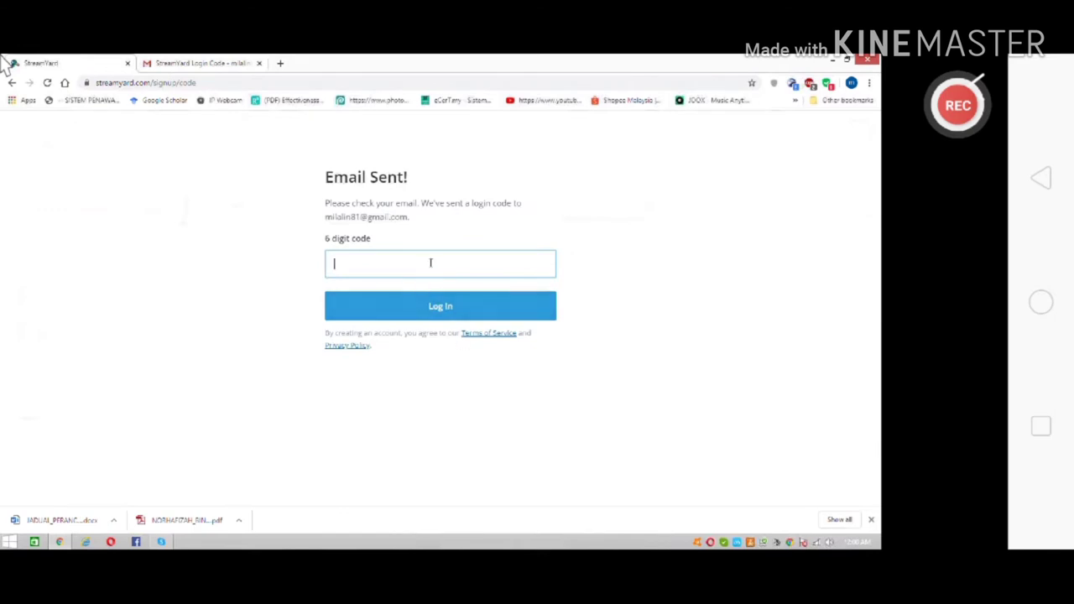
pyautogui.hotkey('ctrl', 'v')
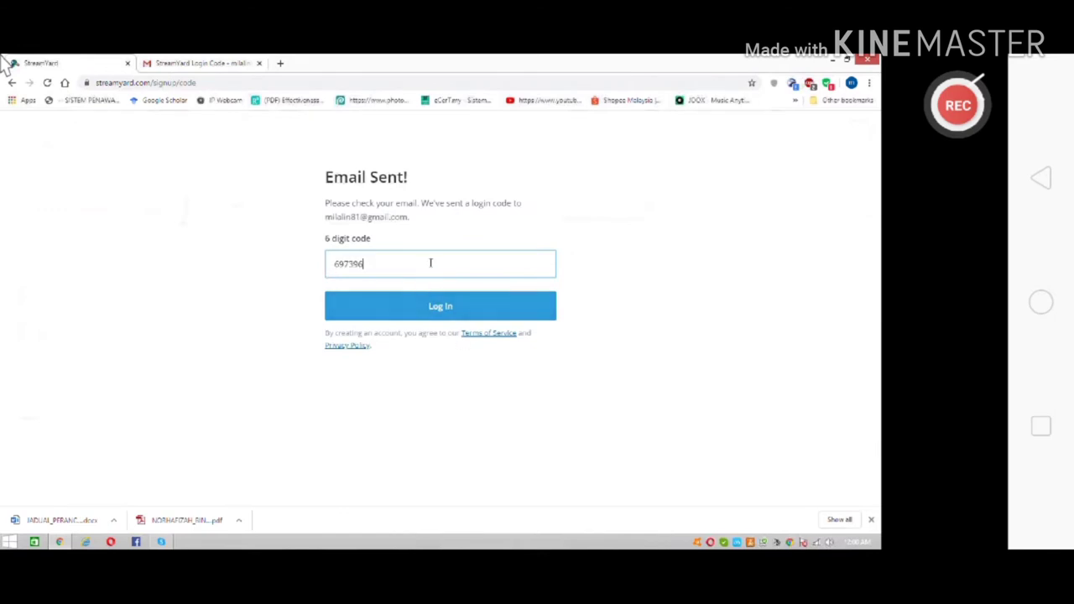
pyautogui.click(451, 308)
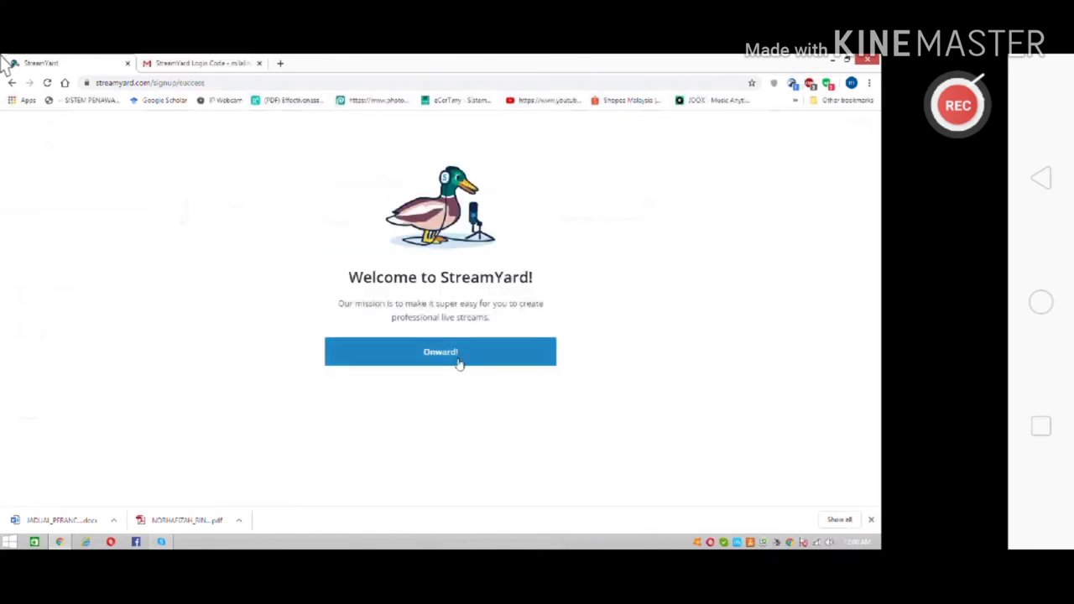
# Continue past the welcome page, sign in to the Google account with its password, and allow StreamYard to manage its YouTube account.
pyautogui.click(458, 359)
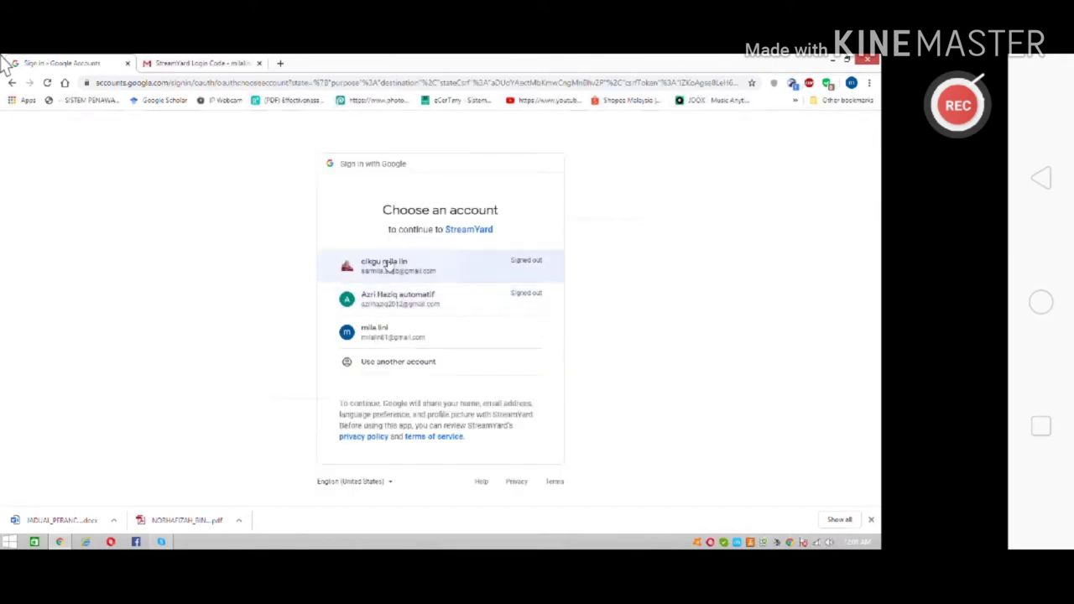
pyautogui.click(388, 265)
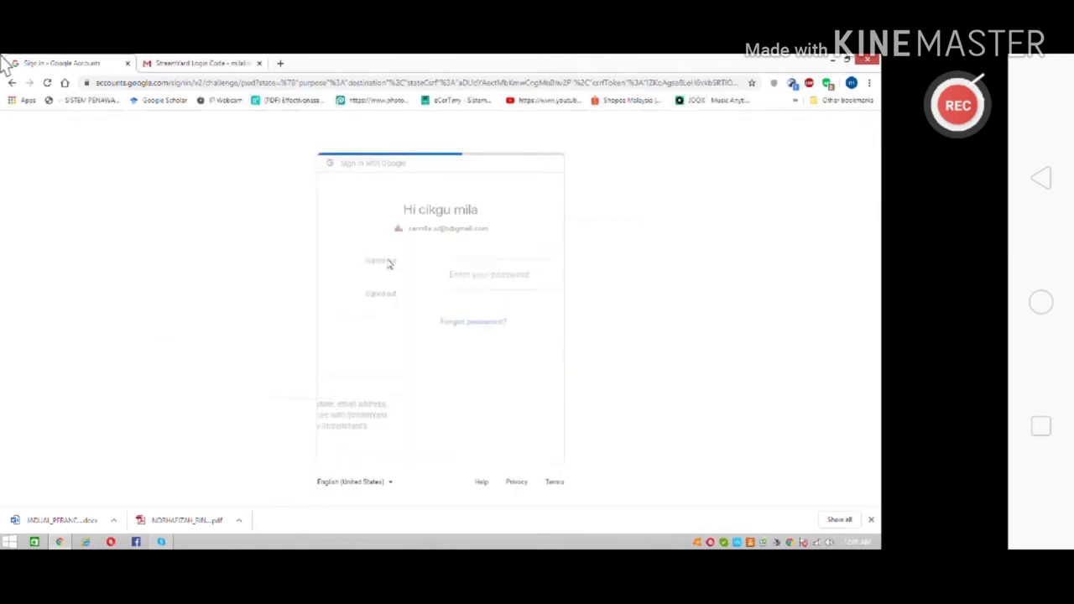
pyautogui.click(513, 339)
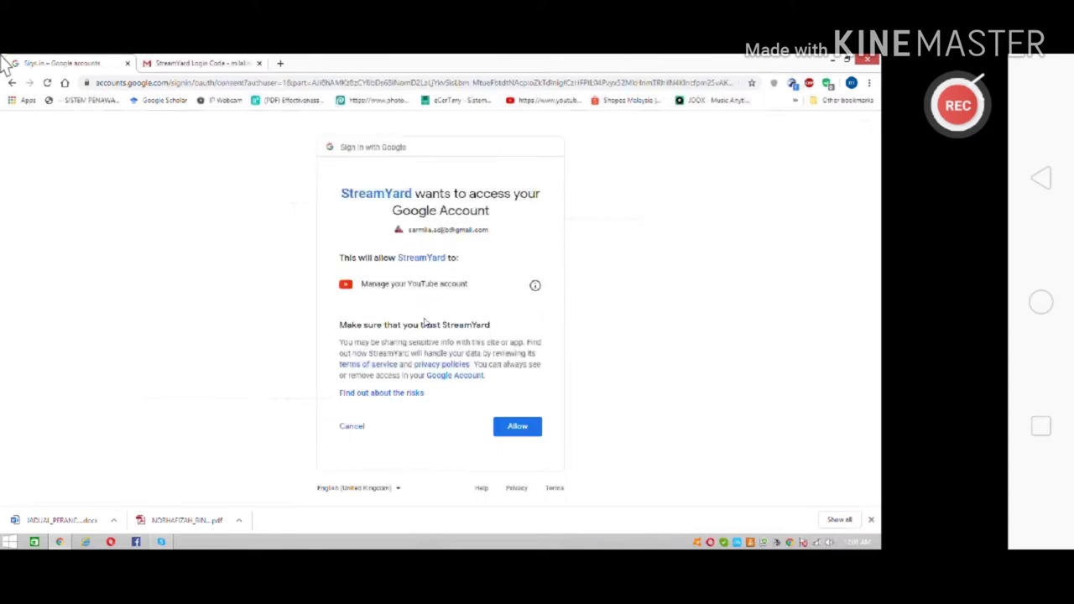
pyautogui.click(520, 432)
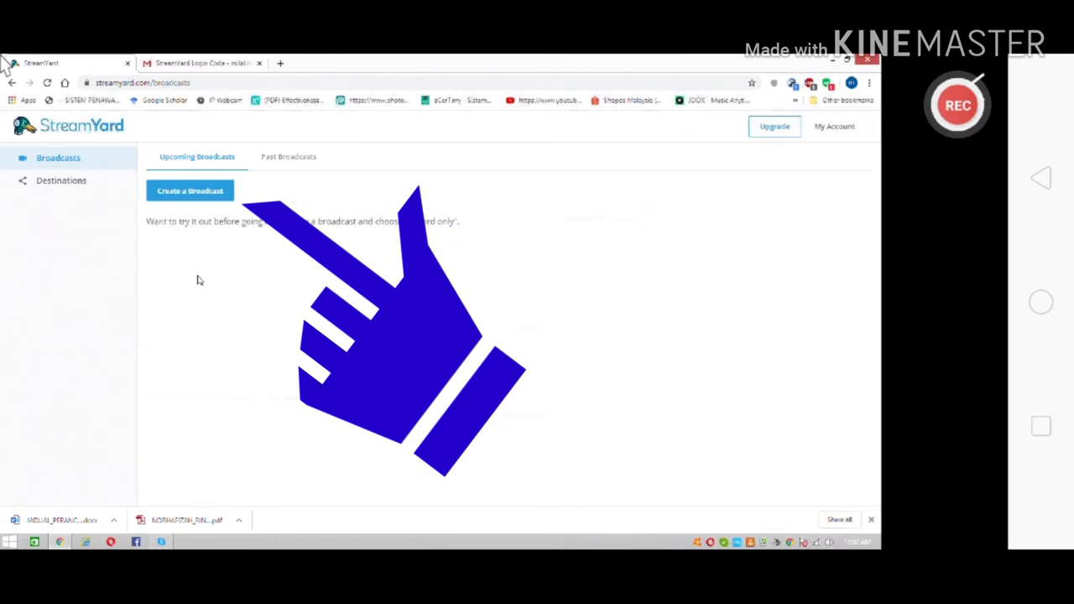
# Start a new broadcast and choose the connected YouTube channel as its destination.
pyautogui.click(201, 195)
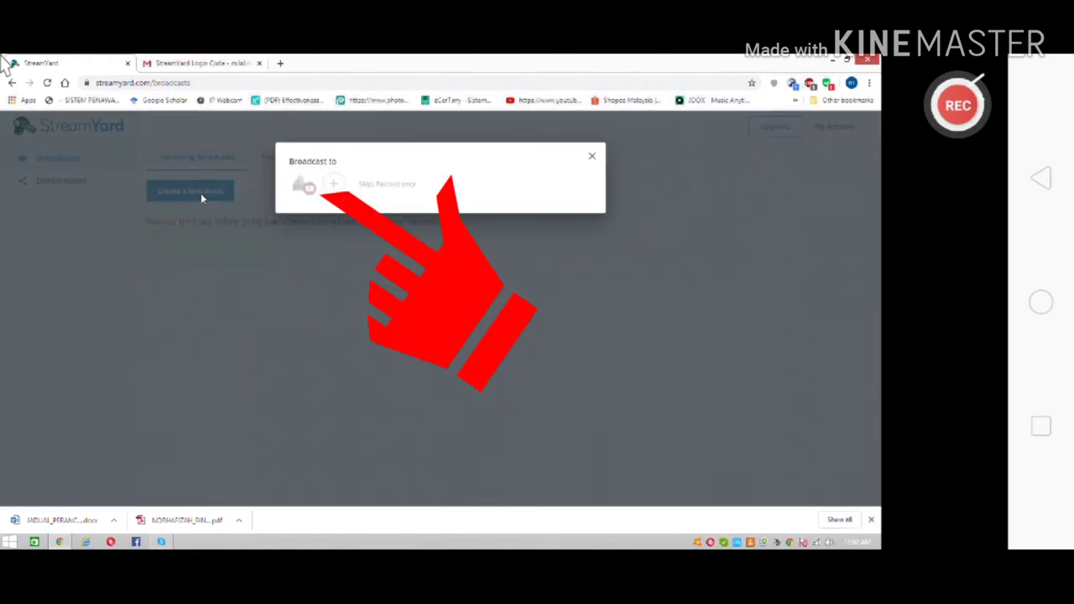
pyautogui.click(335, 185)
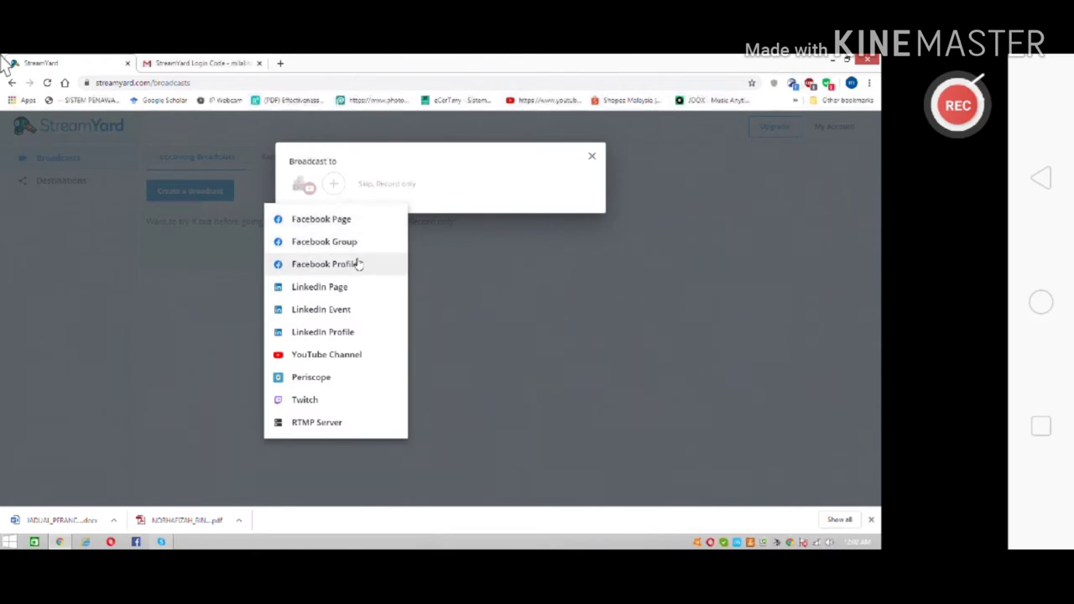
pyautogui.click(434, 341)
pyautogui.click(184, 193)
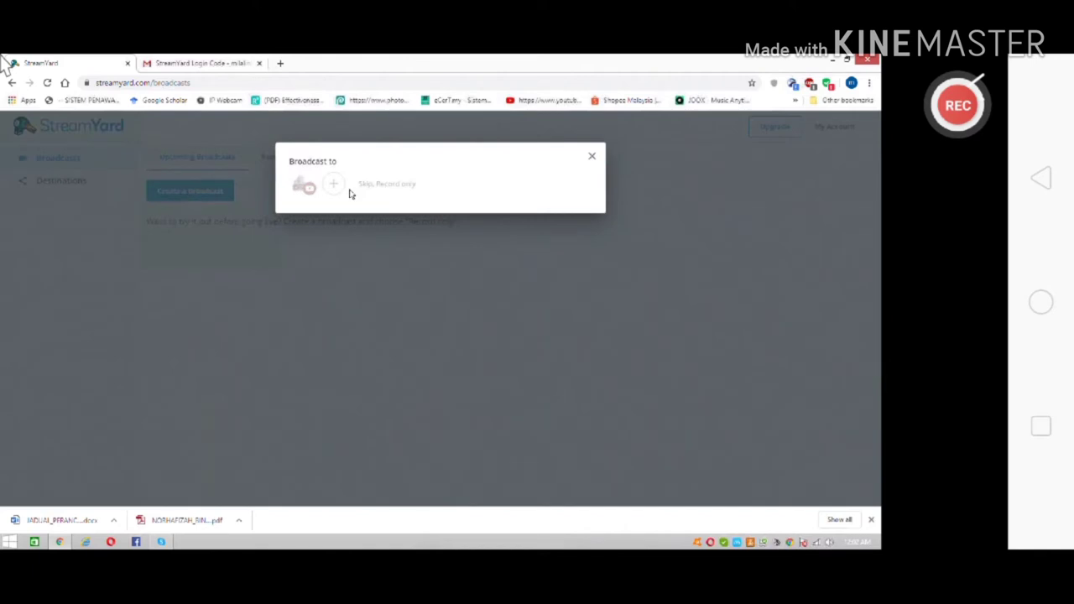
pyautogui.click(315, 188)
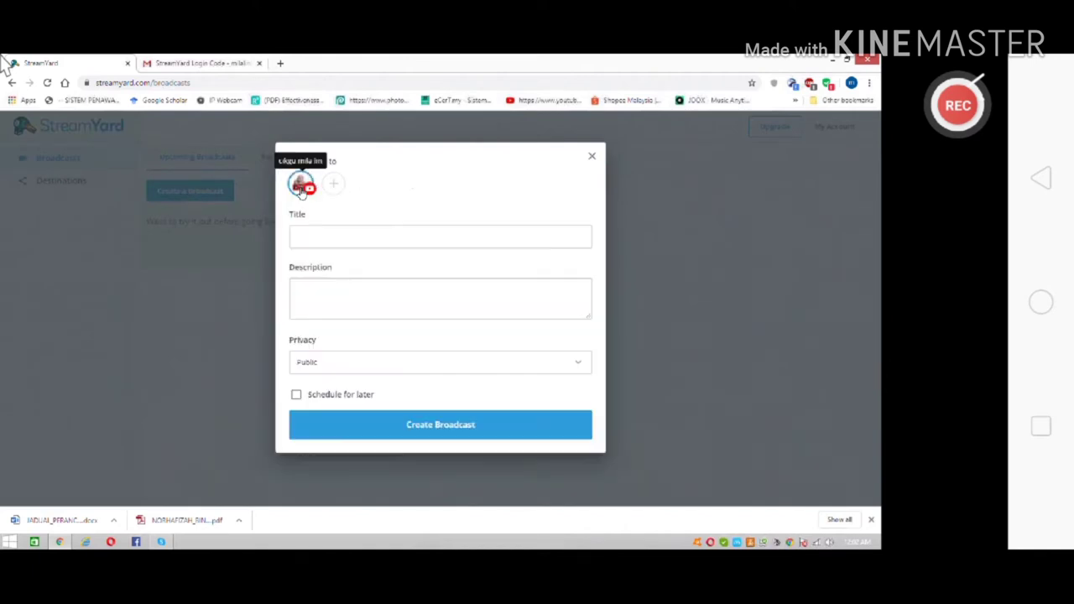
# Enter Programming as the broadcast's title and Array as its description.
pyautogui.click(330, 237)
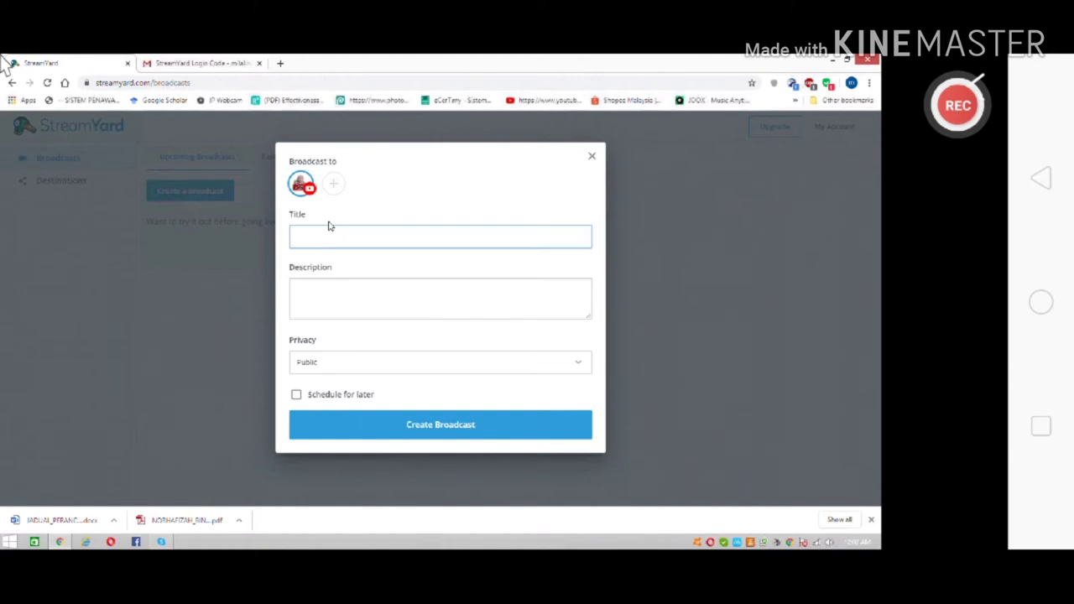
pyautogui.write('Programming')
pyautogui.click(328, 286)
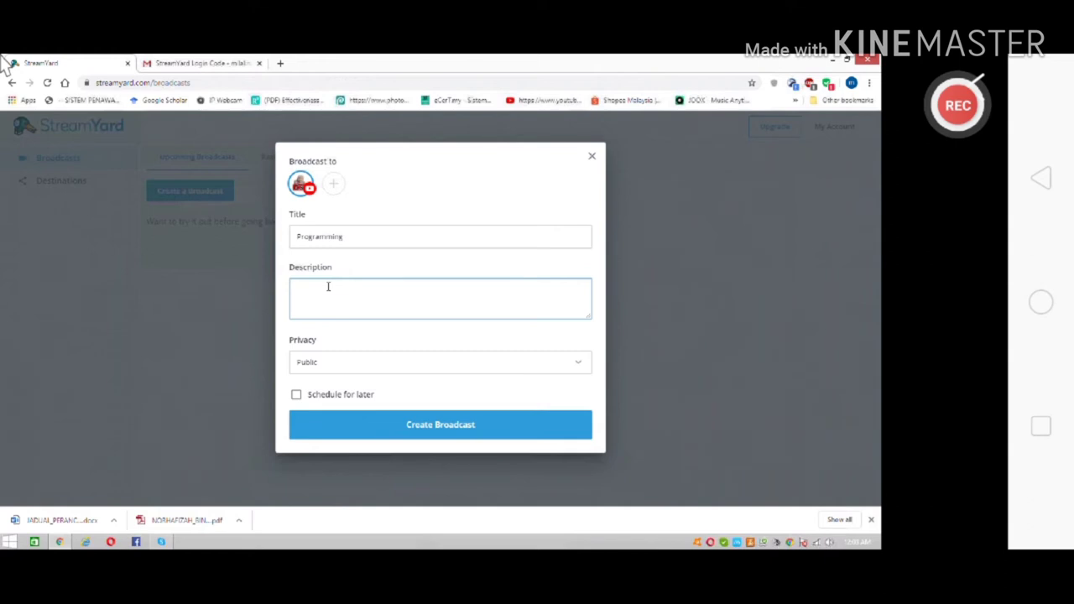
pyautogui.write('Array')
# Review the broadcast's Public, Unlisted and Private privacy options and select Public.
pyautogui.click(580, 366)
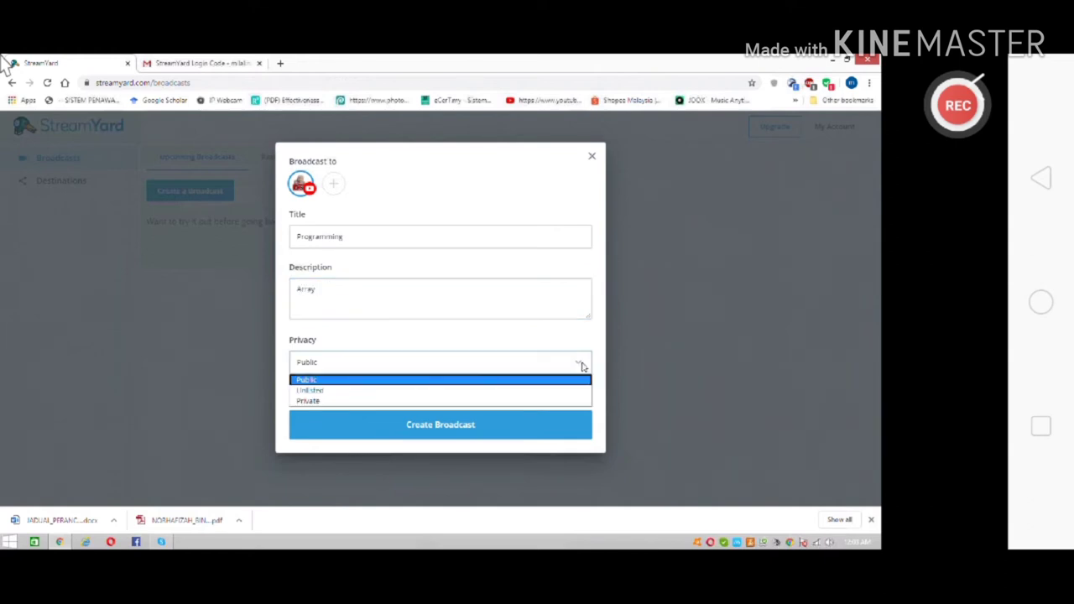
pyautogui.click(336, 380)
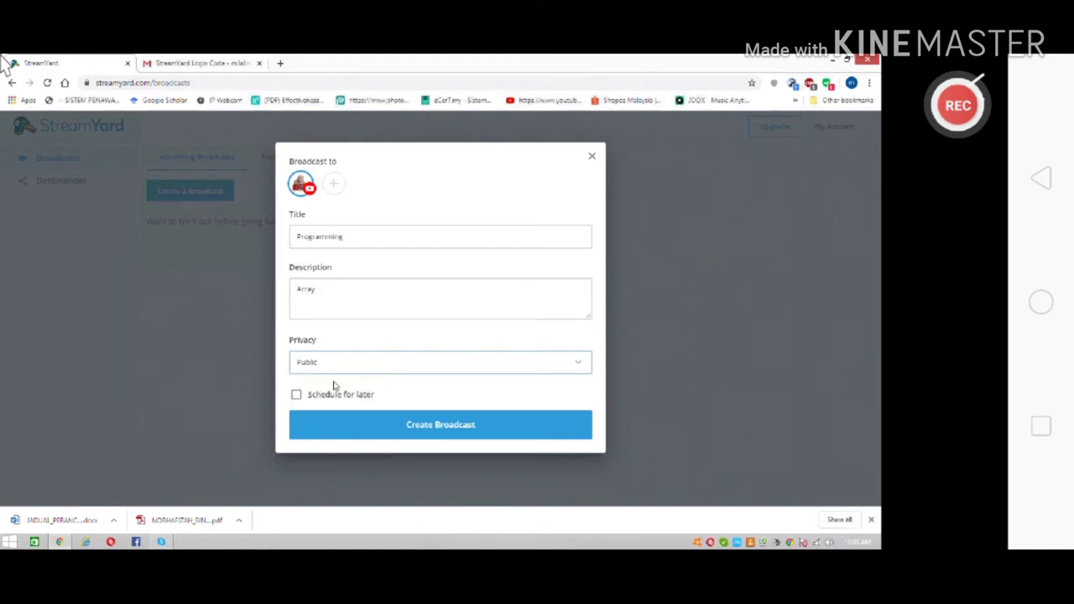
pyautogui.click(579, 364)
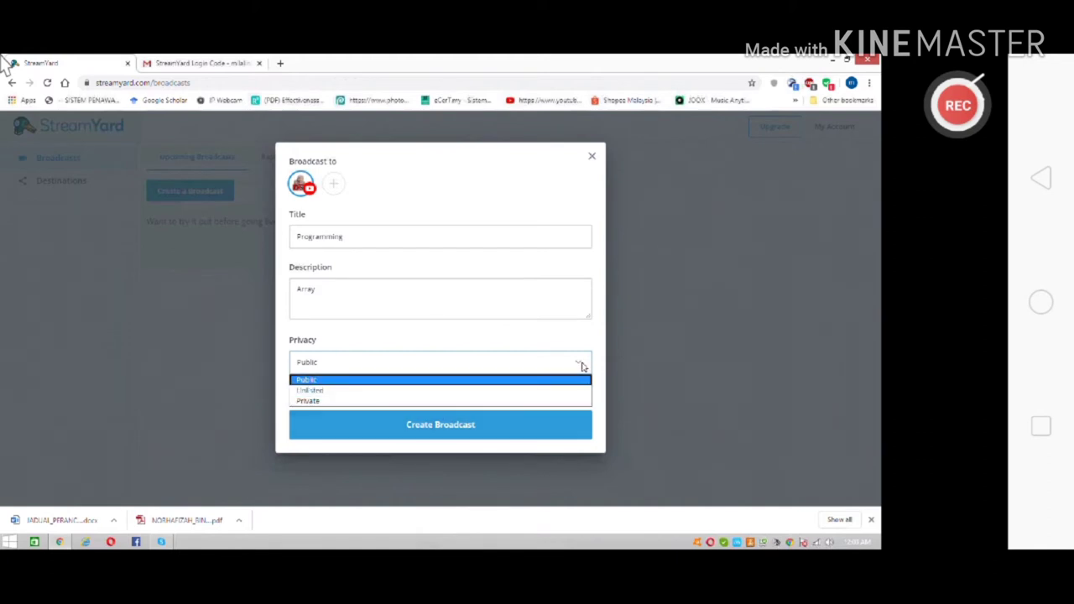
pyautogui.click(334, 380)
pyautogui.click(336, 363)
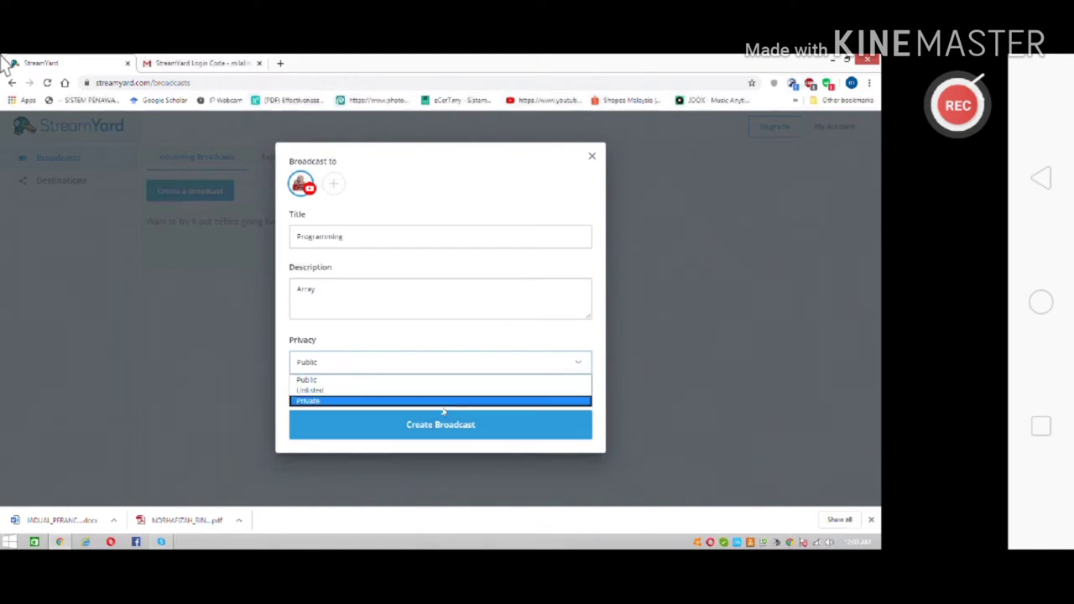
pyautogui.click(333, 380)
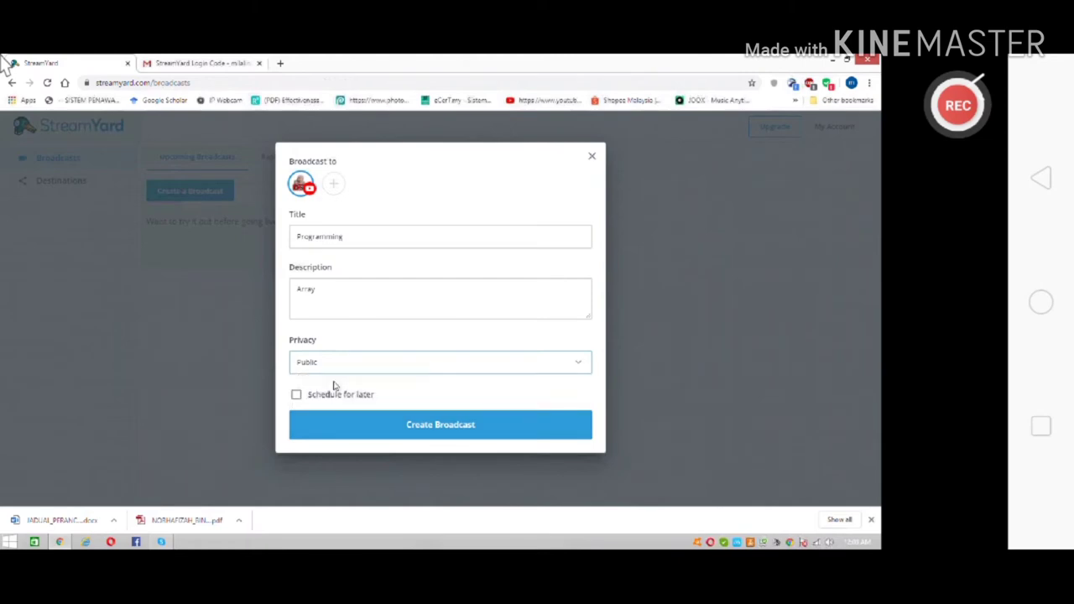
pyautogui.click(336, 362)
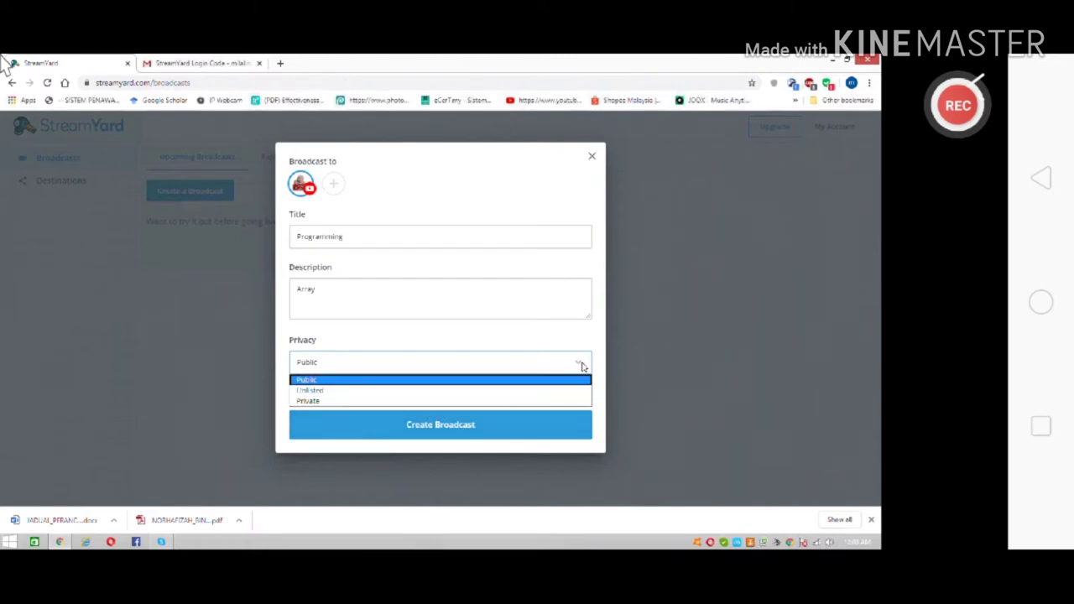
pyautogui.click(334, 380)
pyautogui.click(578, 363)
pyautogui.click(334, 382)
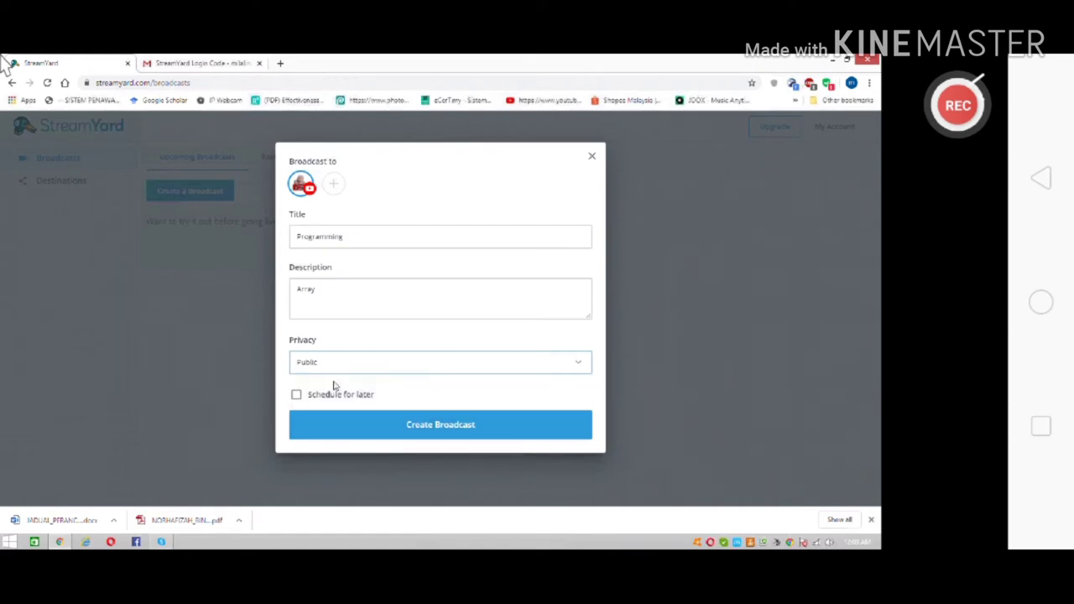
pyautogui.click(578, 364)
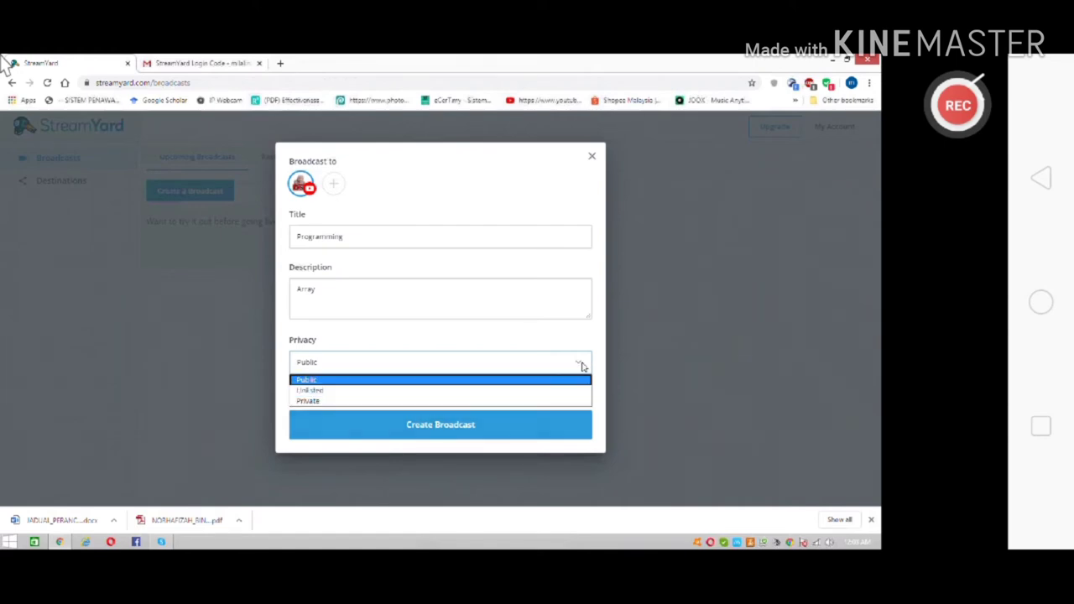
pyautogui.click(334, 381)
pyautogui.click(579, 364)
pyautogui.click(334, 381)
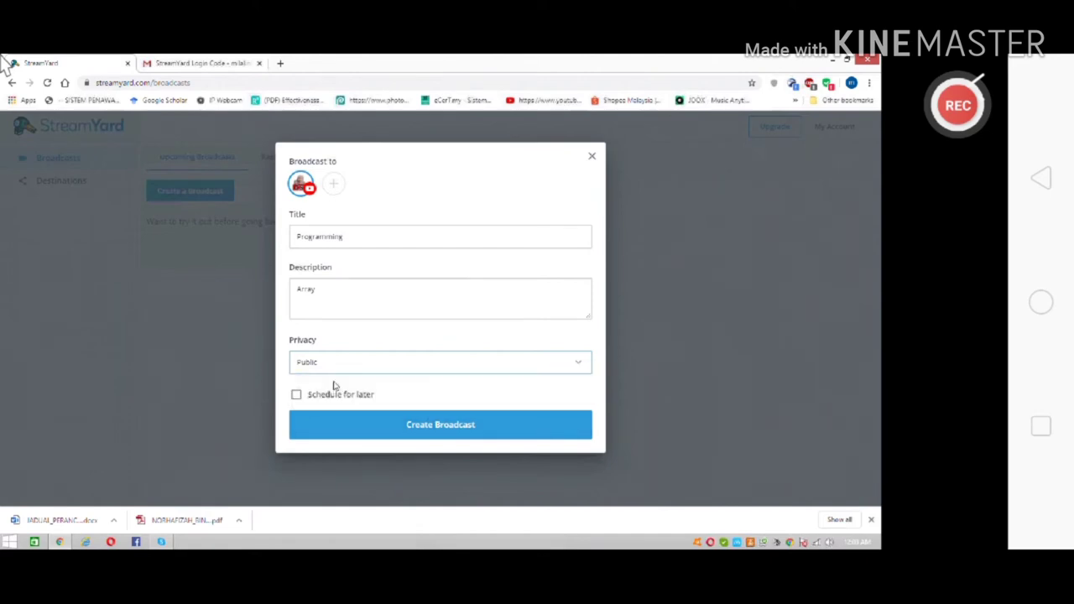
pyautogui.click(334, 366)
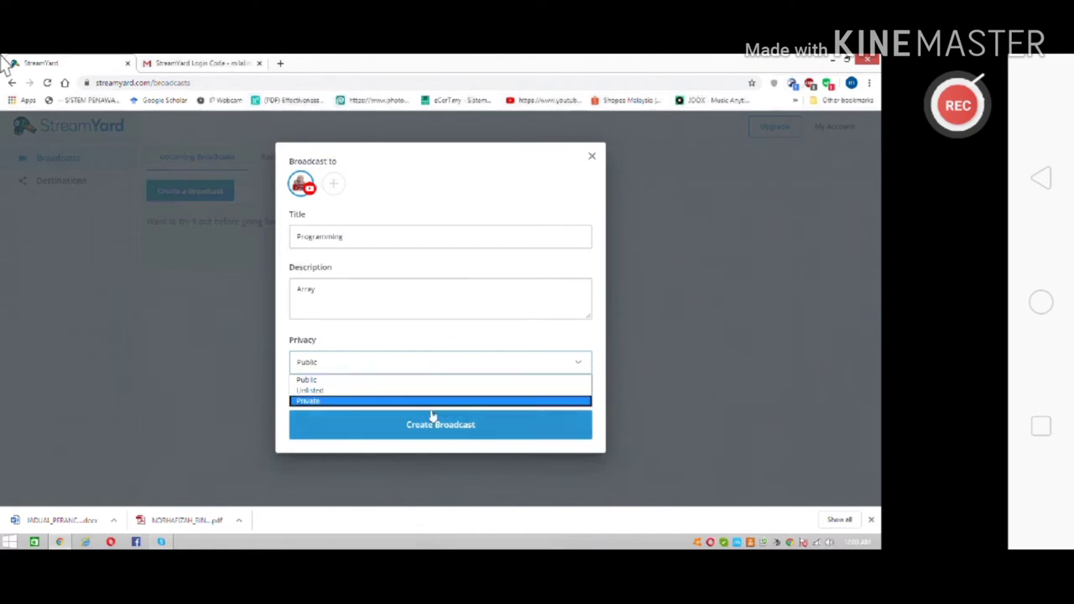
pyautogui.click(402, 367)
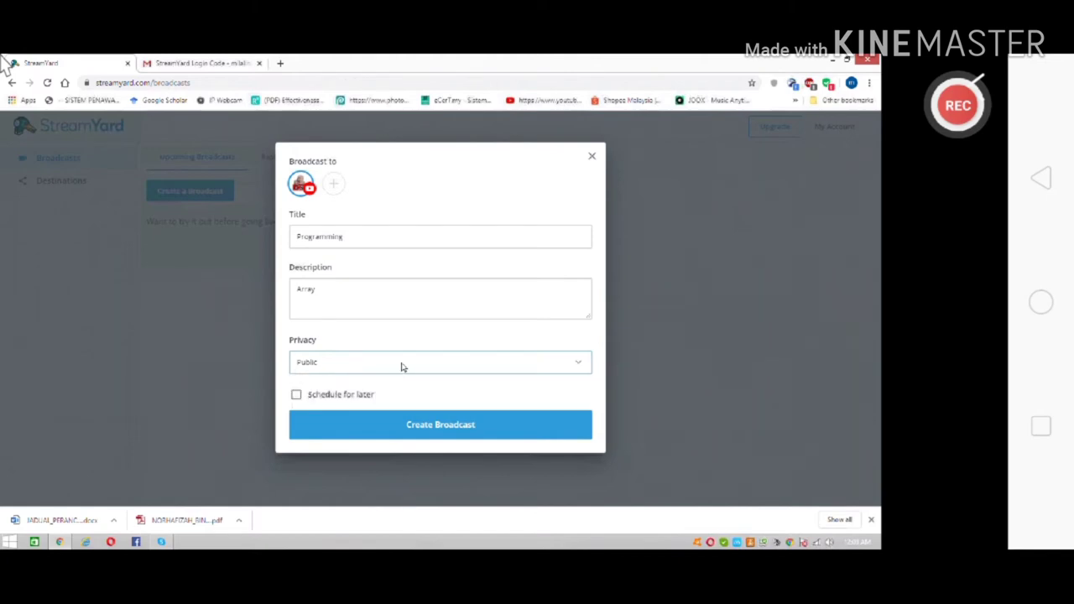
pyautogui.click(162, 348)
pyautogui.click(195, 199)
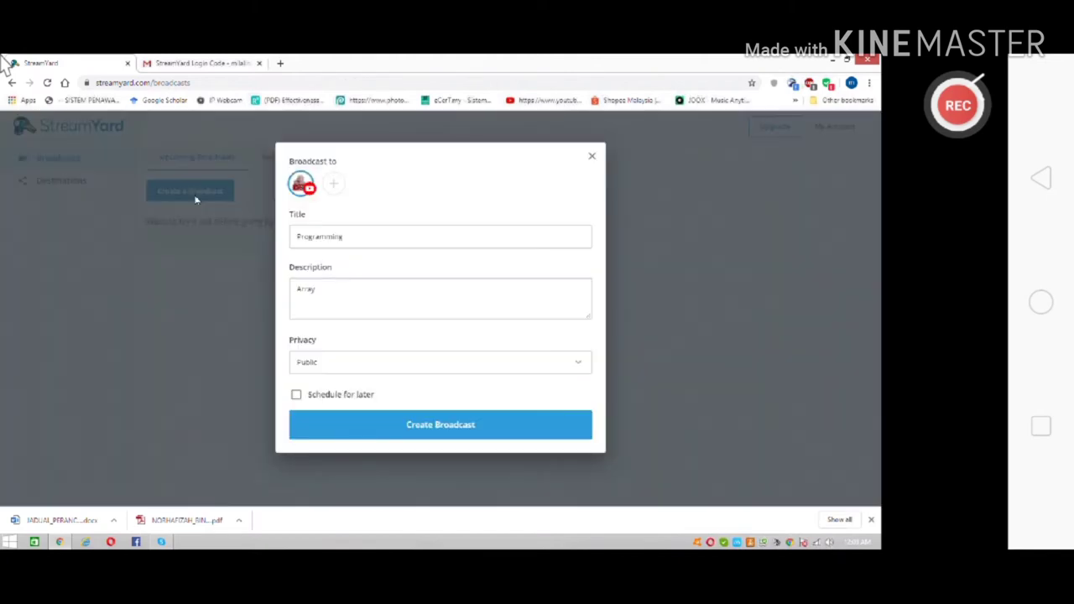
# Schedule the broadcast for later and upload Slide1.JPG from the poster forum folder inside raya as its thumbnail image.
pyautogui.click(295, 394)
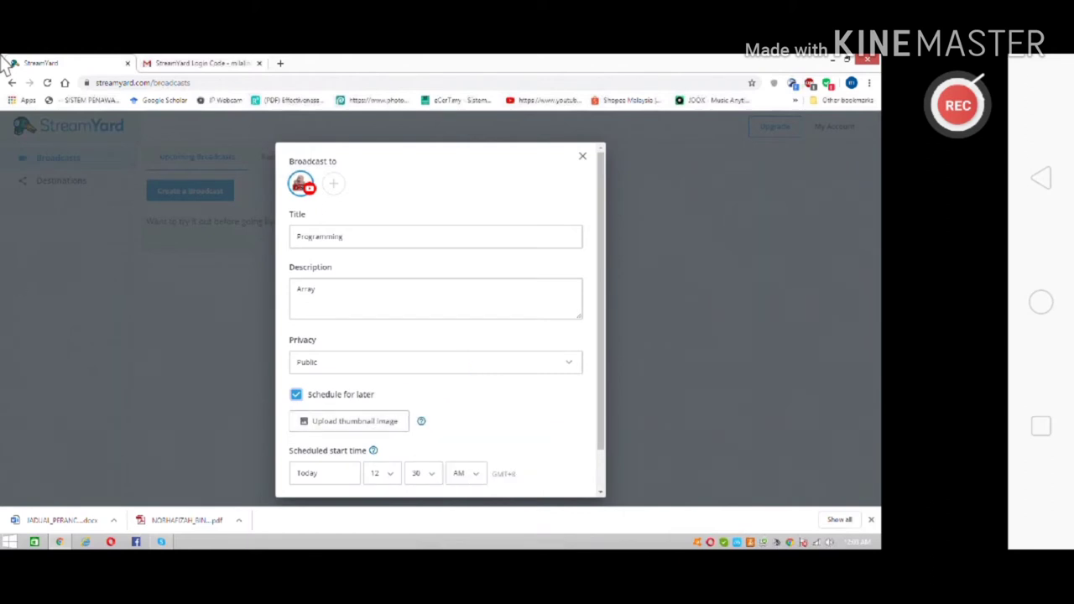
pyautogui.click(317, 420)
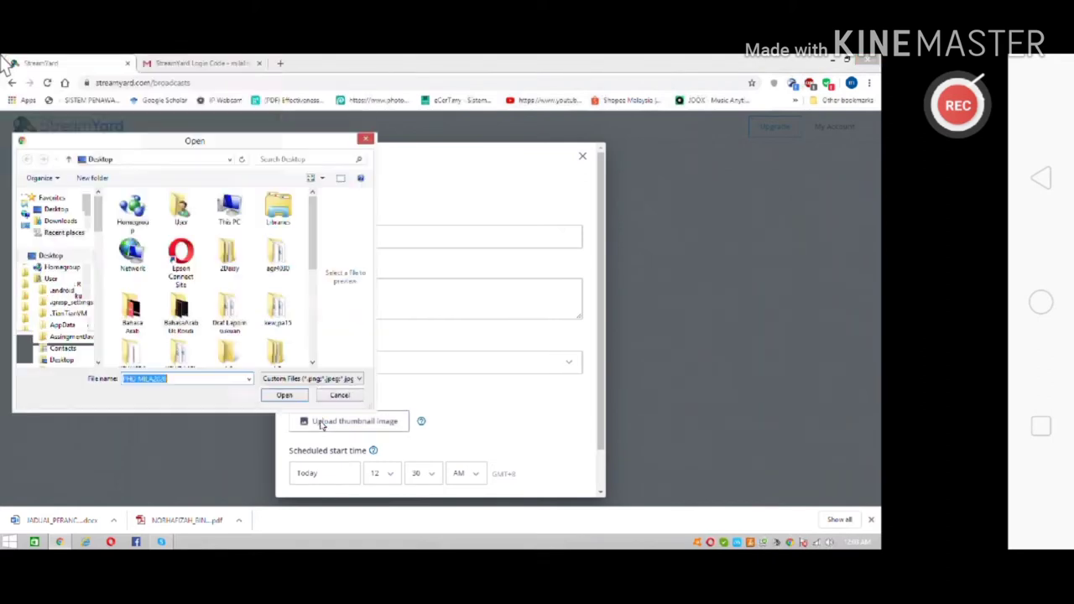
pyautogui.scroll(-3, 315, 286)
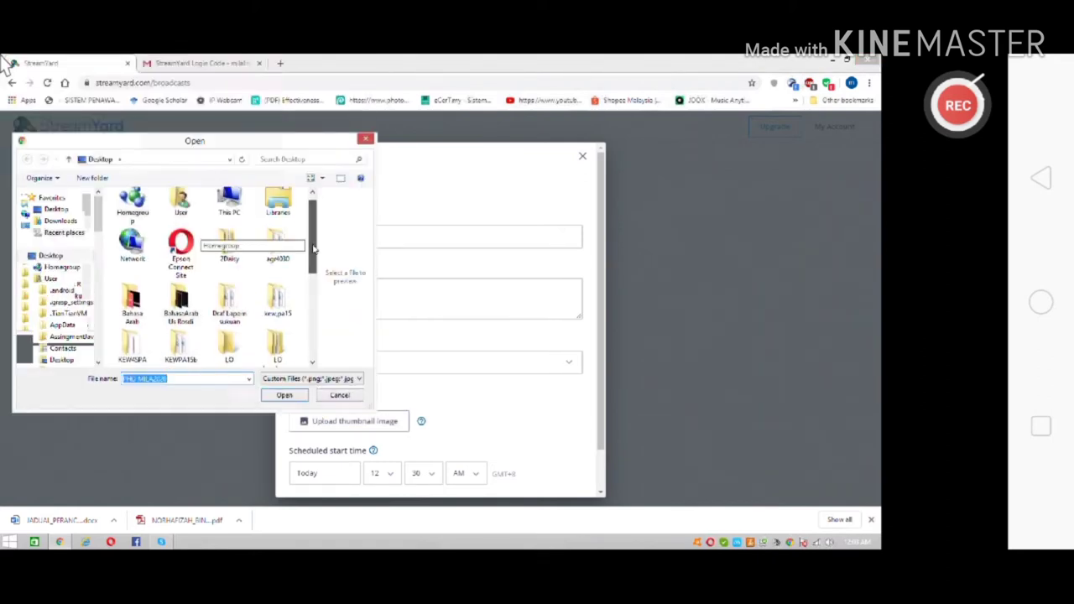
pyautogui.moveTo(317, 283); pyautogui.dragTo(317, 333)
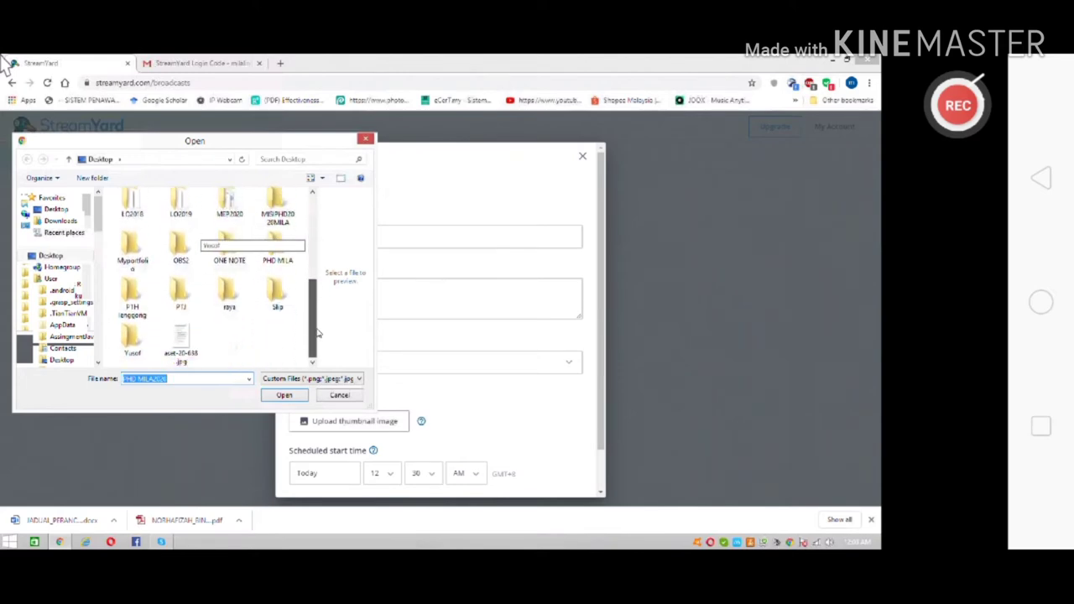
pyautogui.doubleClick(231, 294)
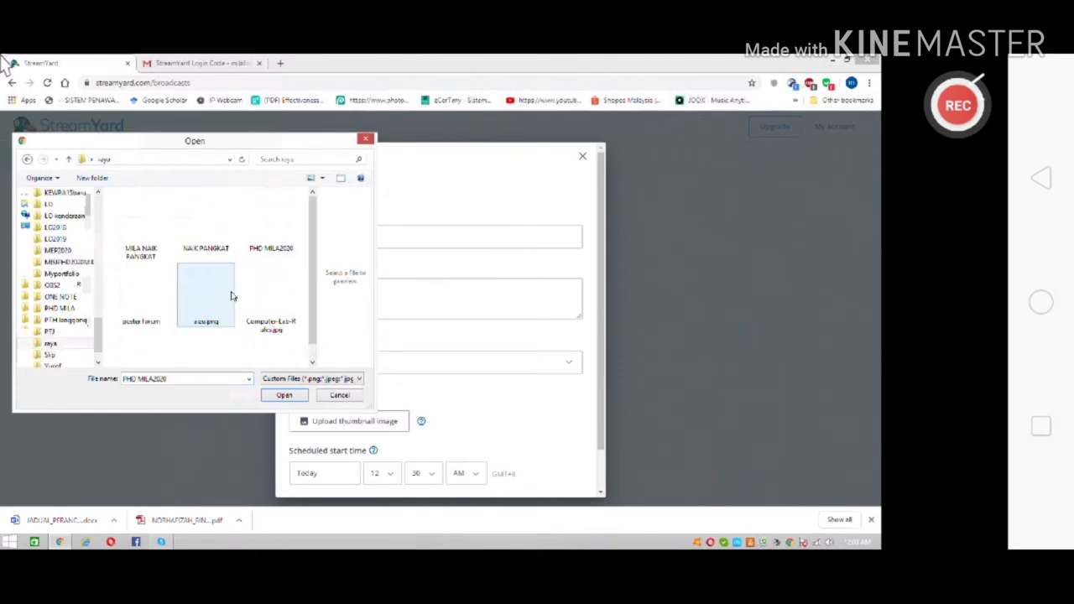
pyautogui.doubleClick(141, 294)
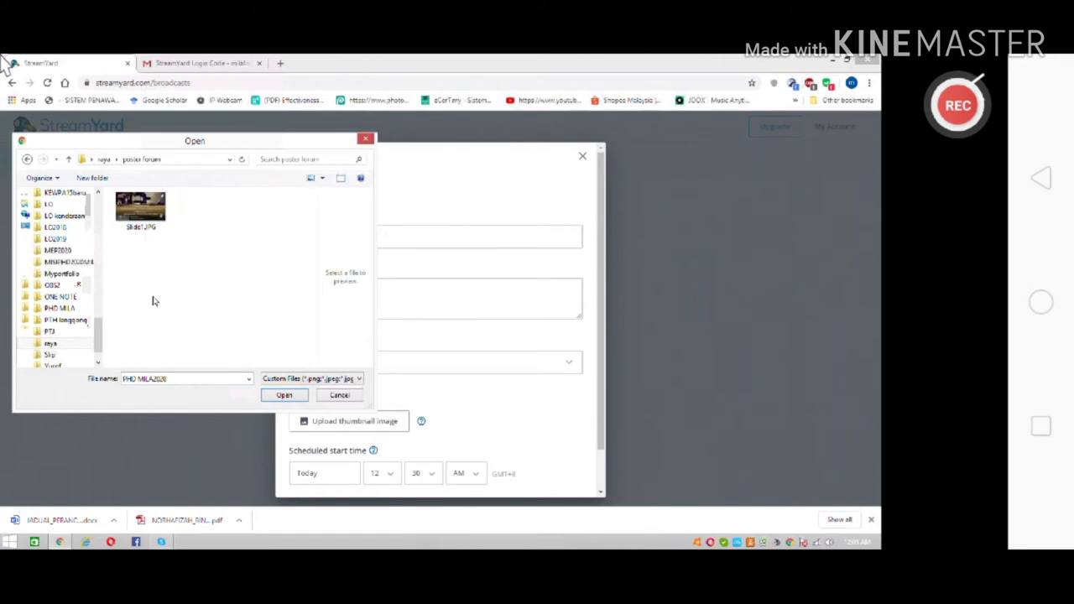
pyautogui.doubleClick(147, 211)
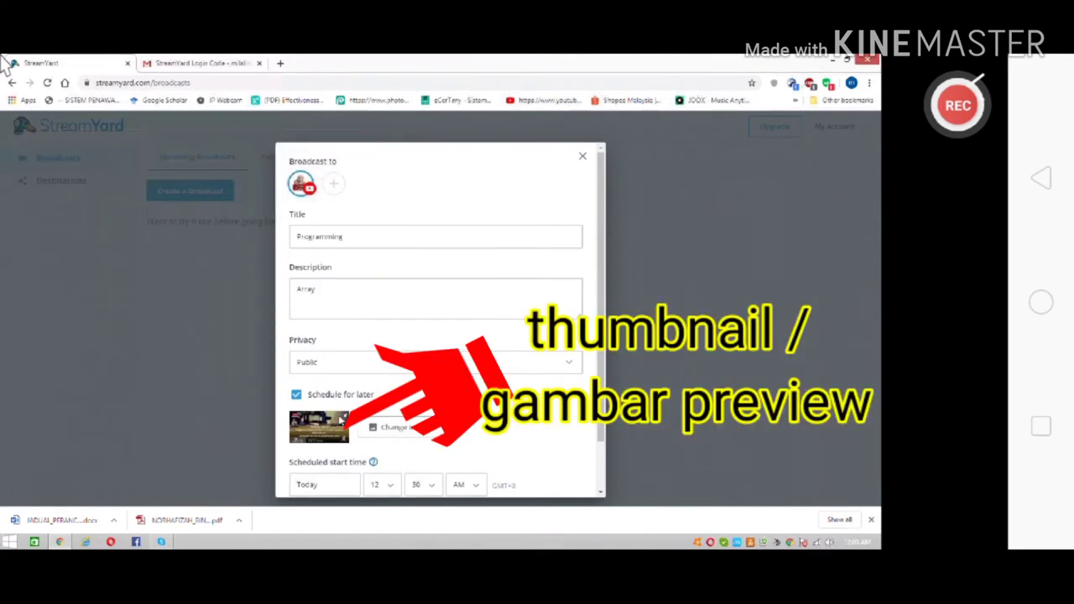
# Set the broadcast's scheduled start date to June 13, 2020.
pyautogui.scroll(-2, 404, 444)
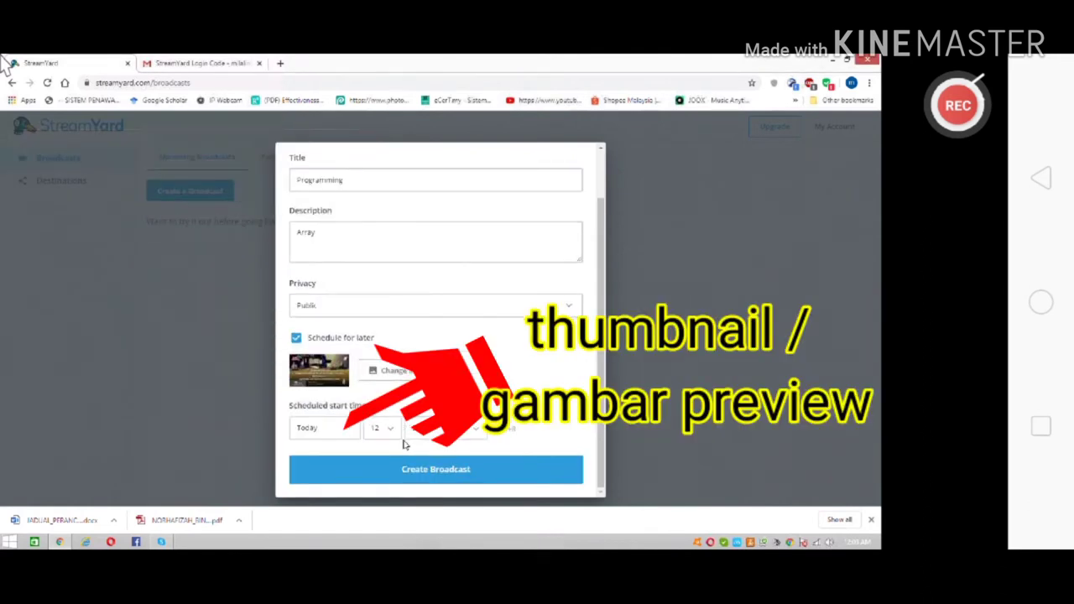
pyautogui.click(355, 432)
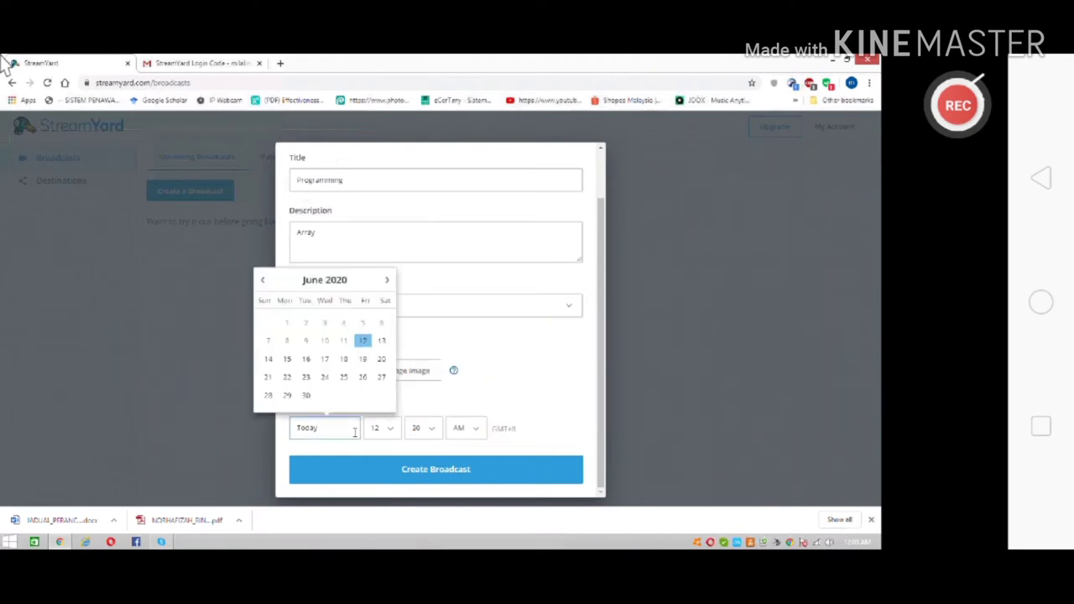
pyautogui.click(381, 340)
pyautogui.click(347, 432)
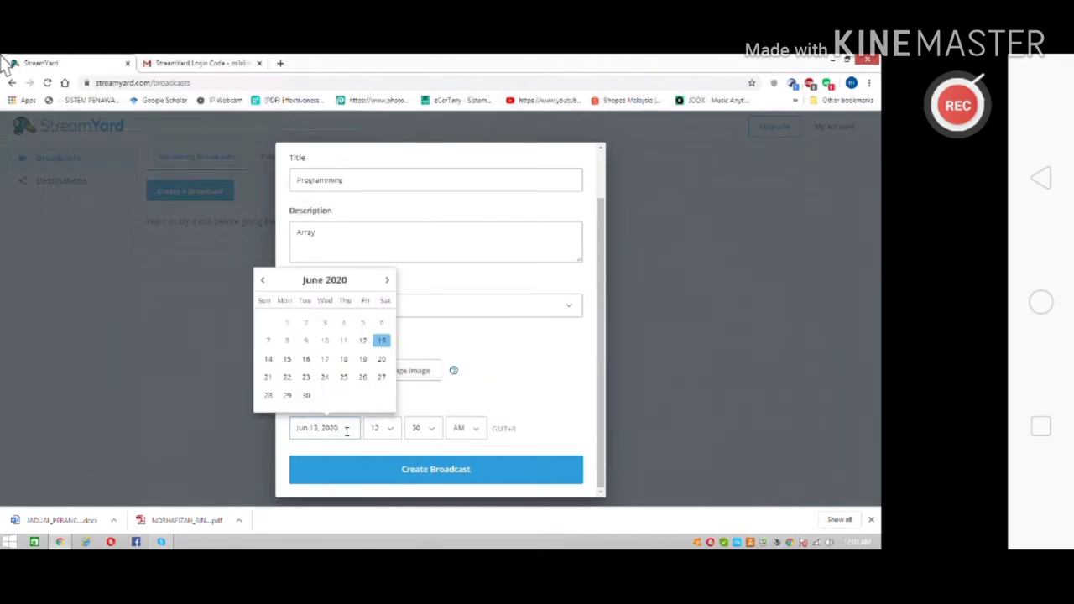
# Set the scheduled start time to 03:00 PM and create the broadcast.
pyautogui.click(390, 433)
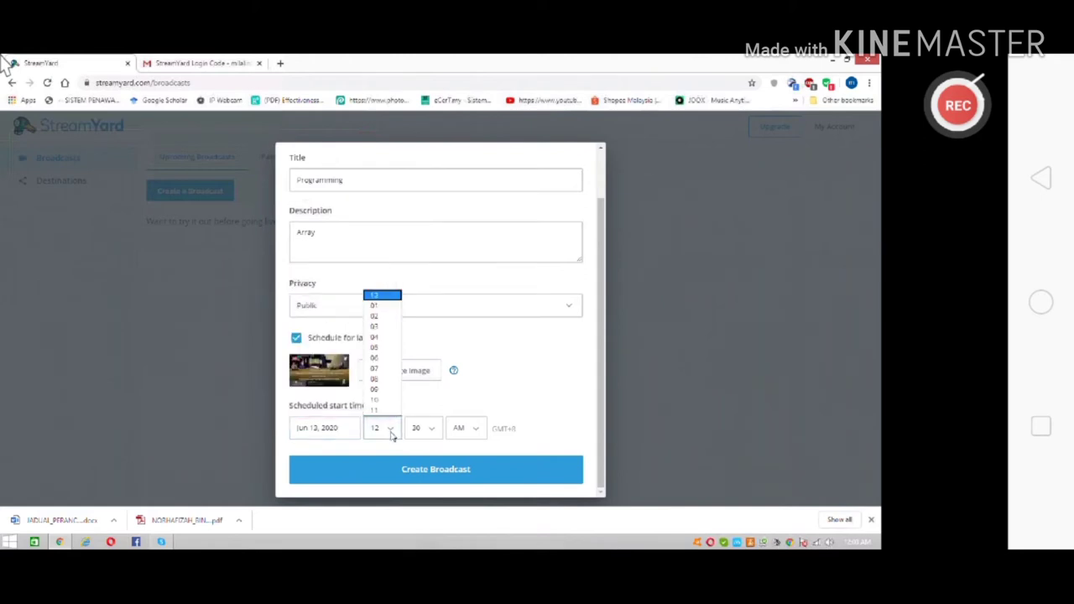
pyautogui.click(378, 327)
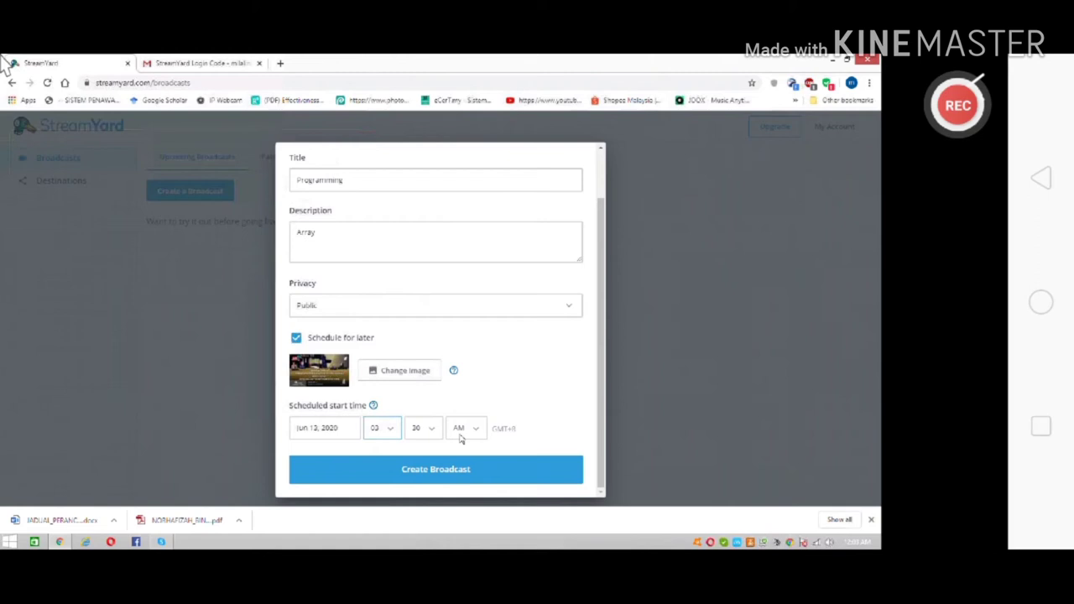
pyautogui.click(430, 428)
pyautogui.click(418, 306)
pyautogui.click(466, 428)
pyautogui.click(460, 451)
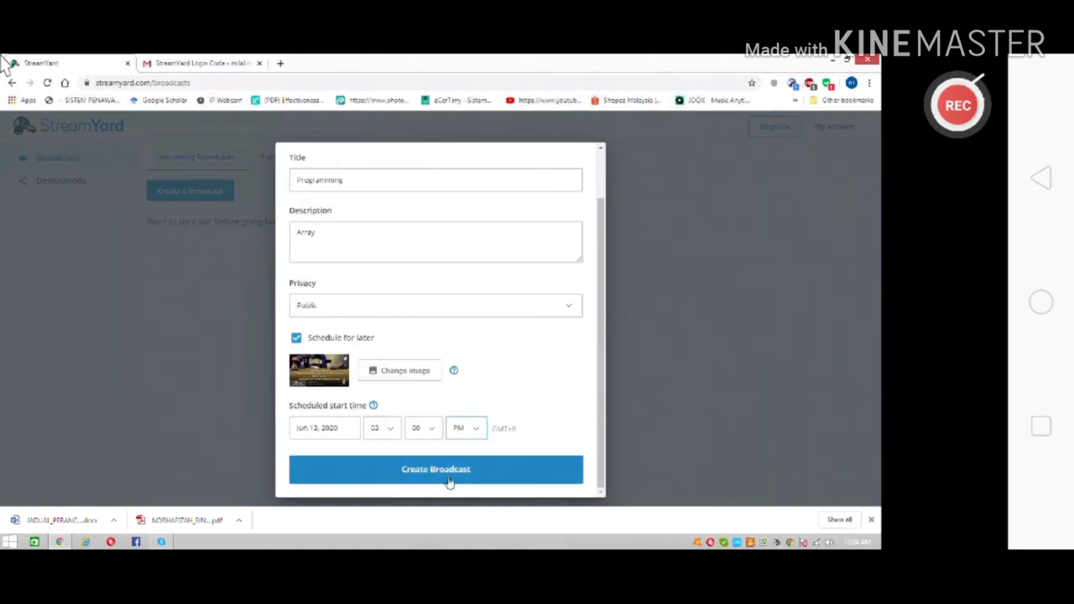
pyautogui.click(448, 480)
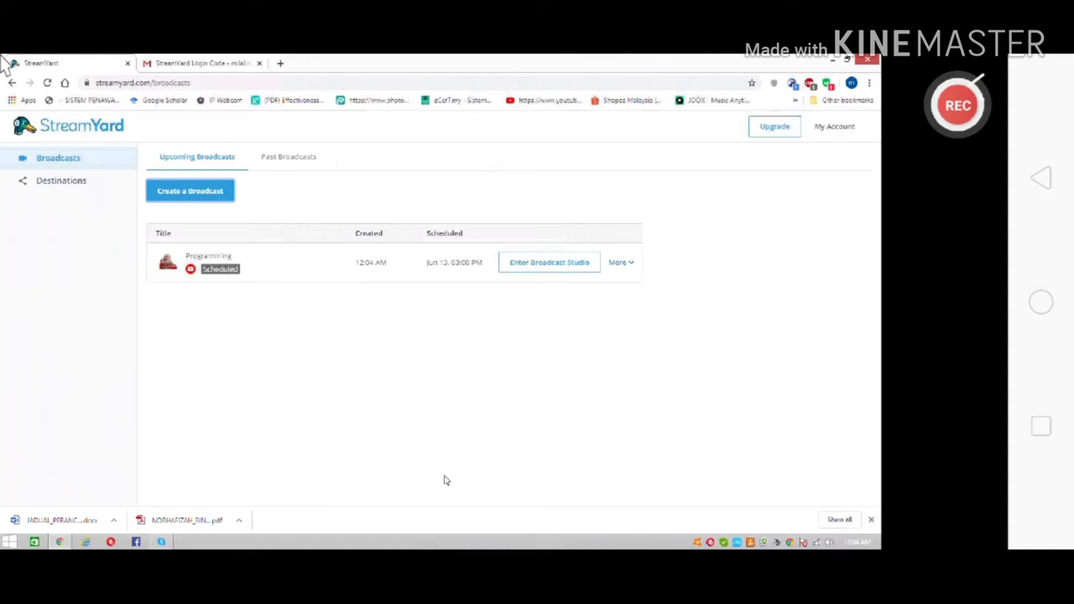
# Create another public, unscheduled broadcast to the connected YouTube channel, titled number system with the description Discussion number system.
pyautogui.click(191, 191)
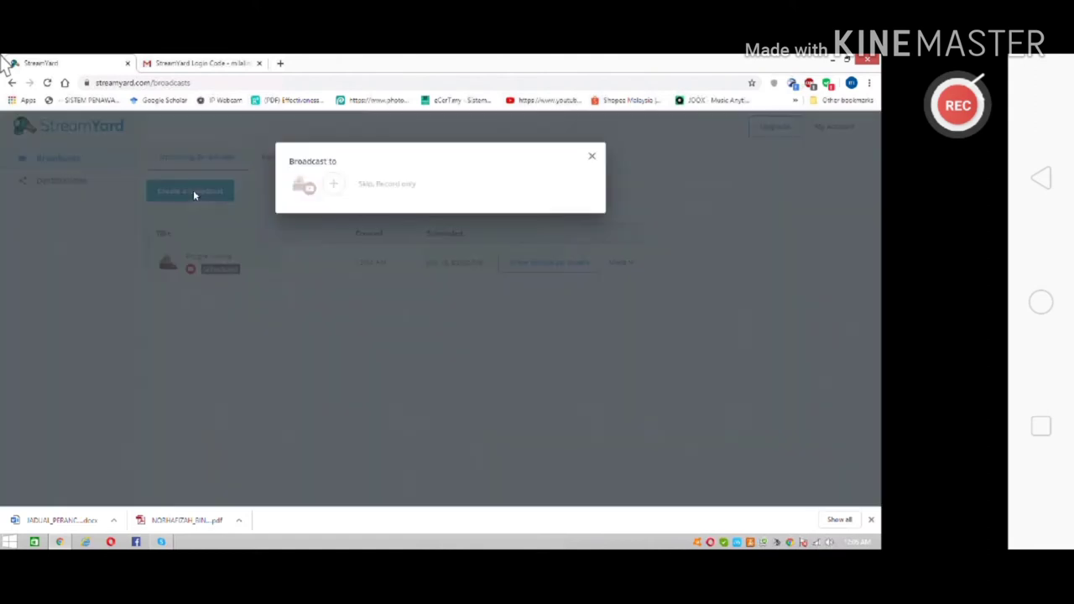
pyautogui.click(300, 188)
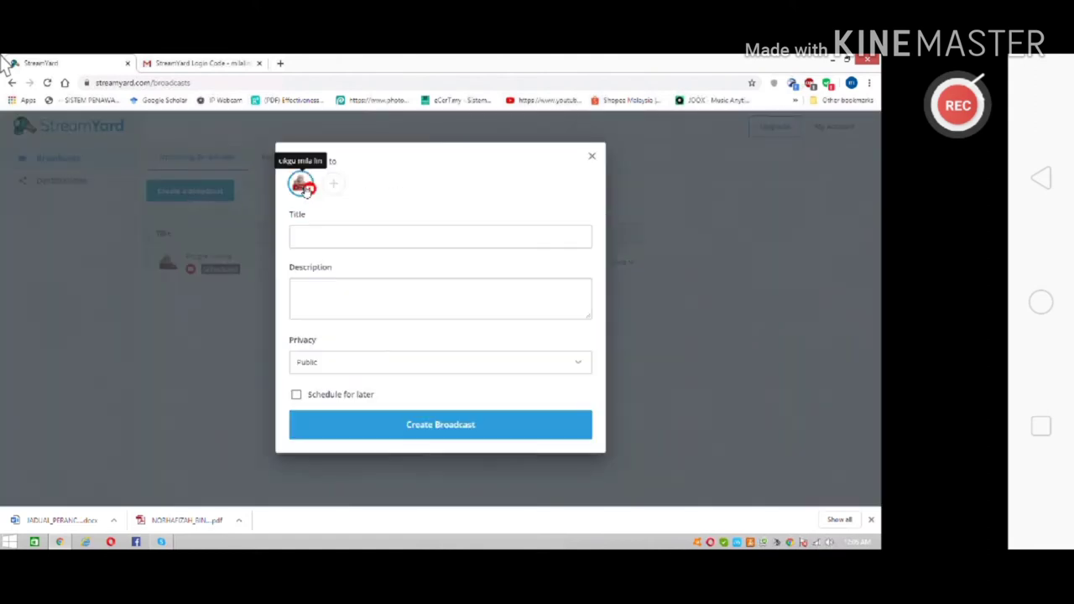
pyautogui.click(320, 239)
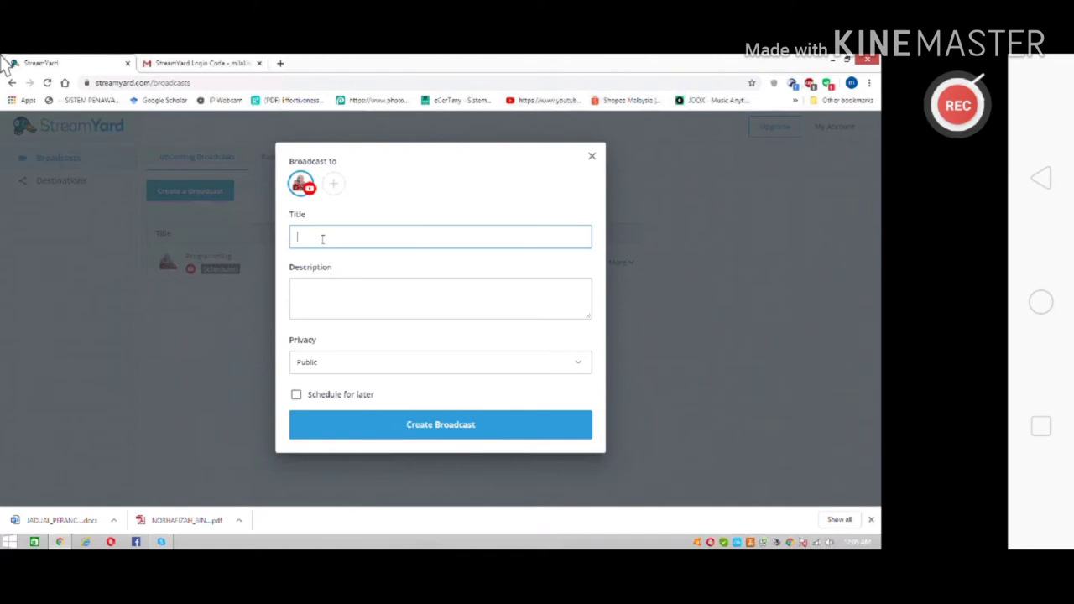
pyautogui.write('number system')
pyautogui.click(339, 298)
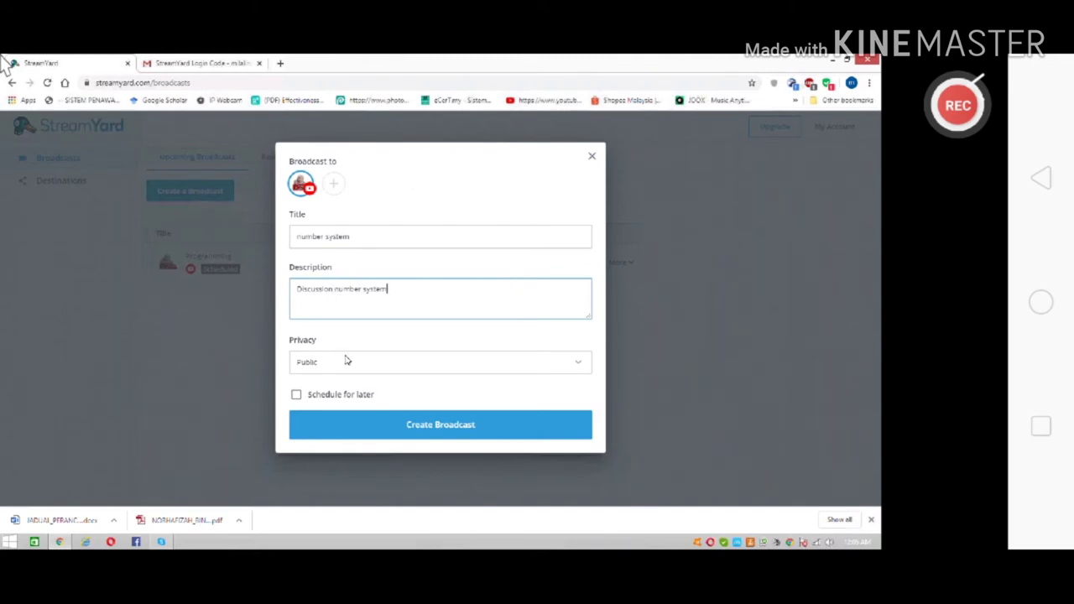
pyautogui.click(431, 428)
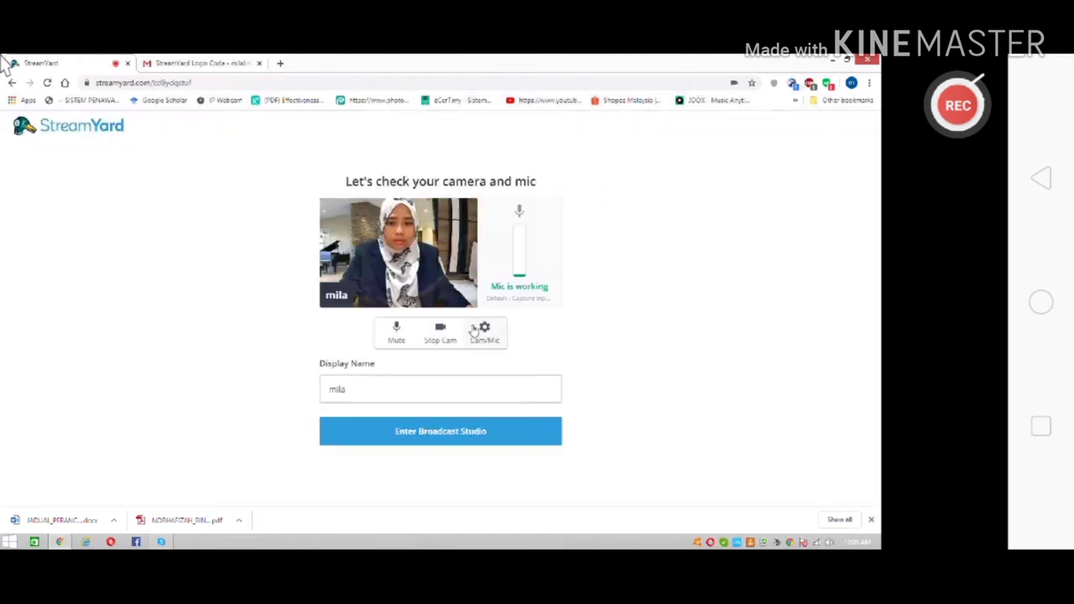
pyautogui.moveTo(356, 395); pyautogui.dragTo(309, 389)
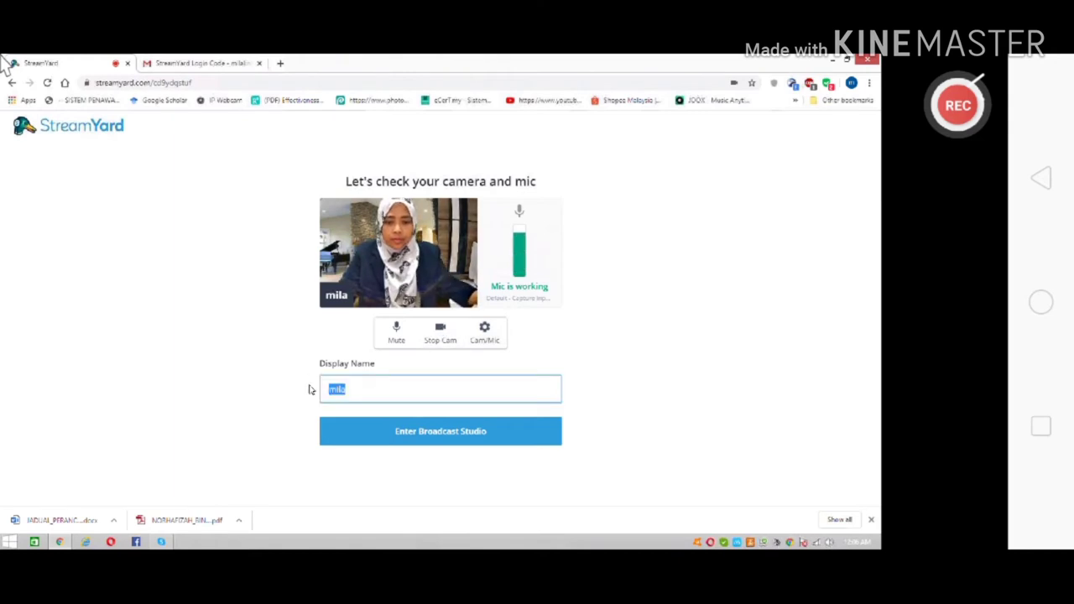
pyautogui.write('ci')
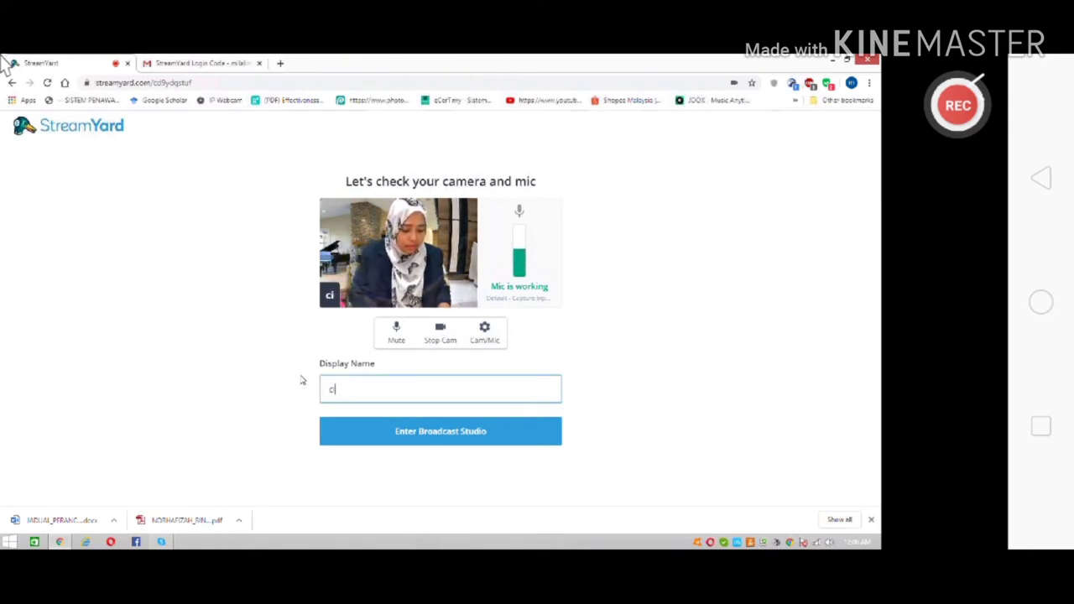
pyautogui.write('kgu Mila Lin')
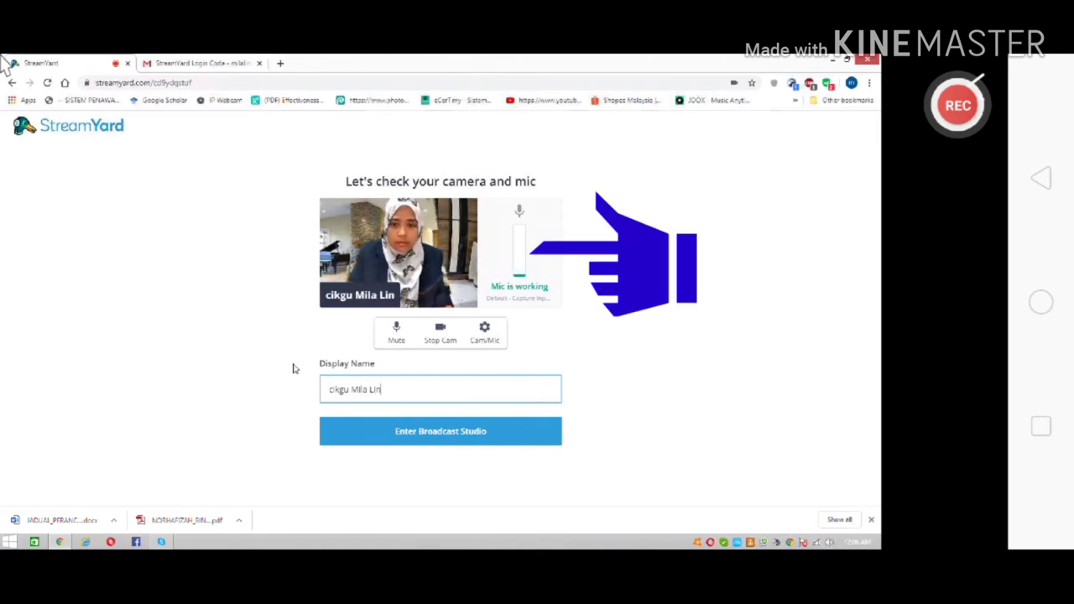
pyautogui.click(442, 336)
pyautogui.click(441, 339)
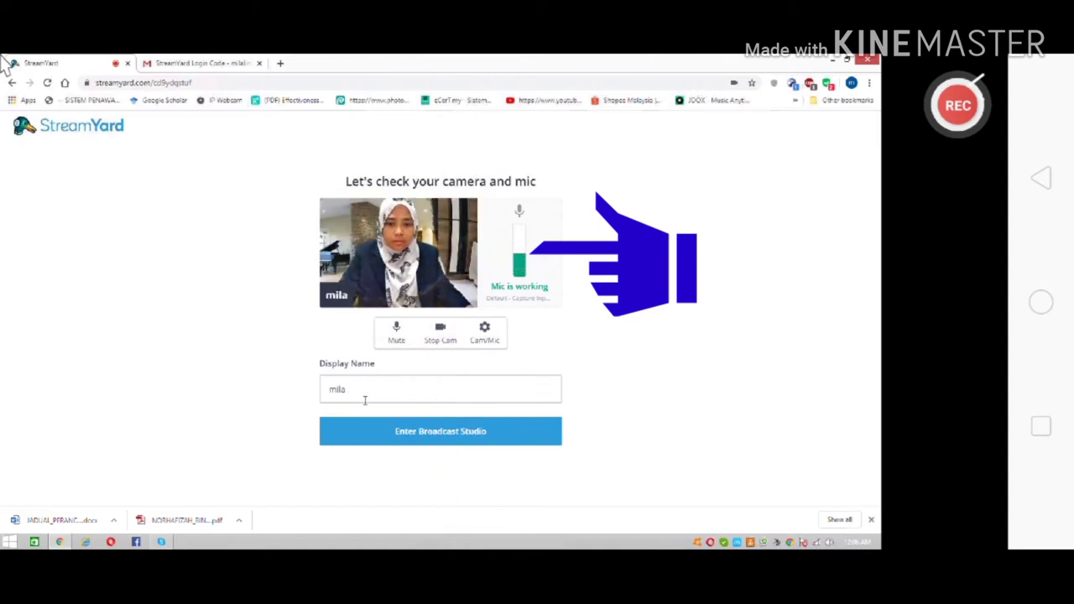
# Replace the display name with the presenter's title and full name.
pyautogui.moveTo(356, 395); pyautogui.dragTo(310, 388)
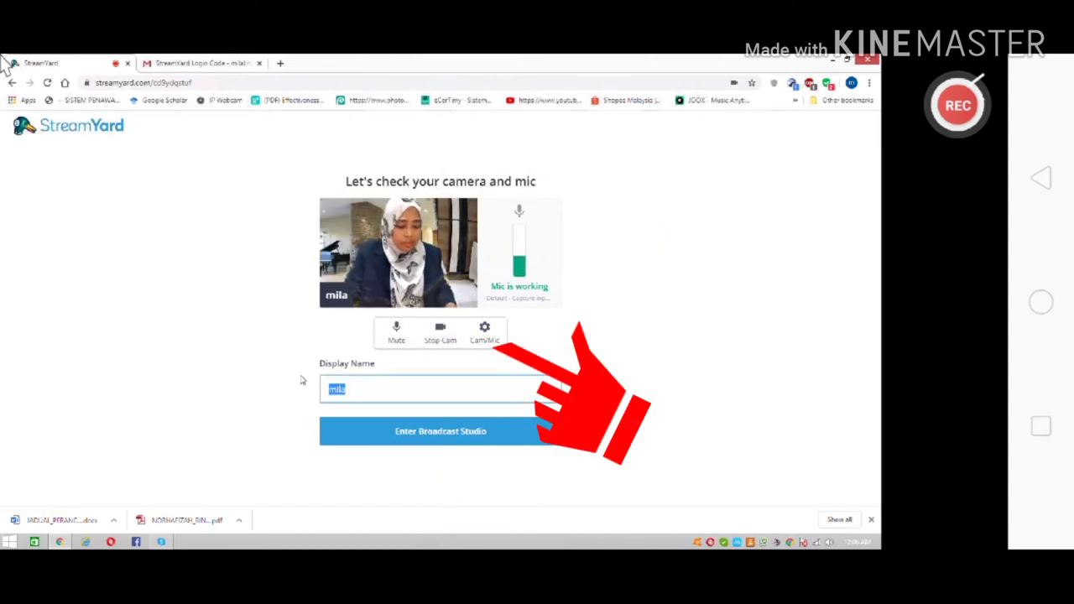
pyautogui.write('cikgu')
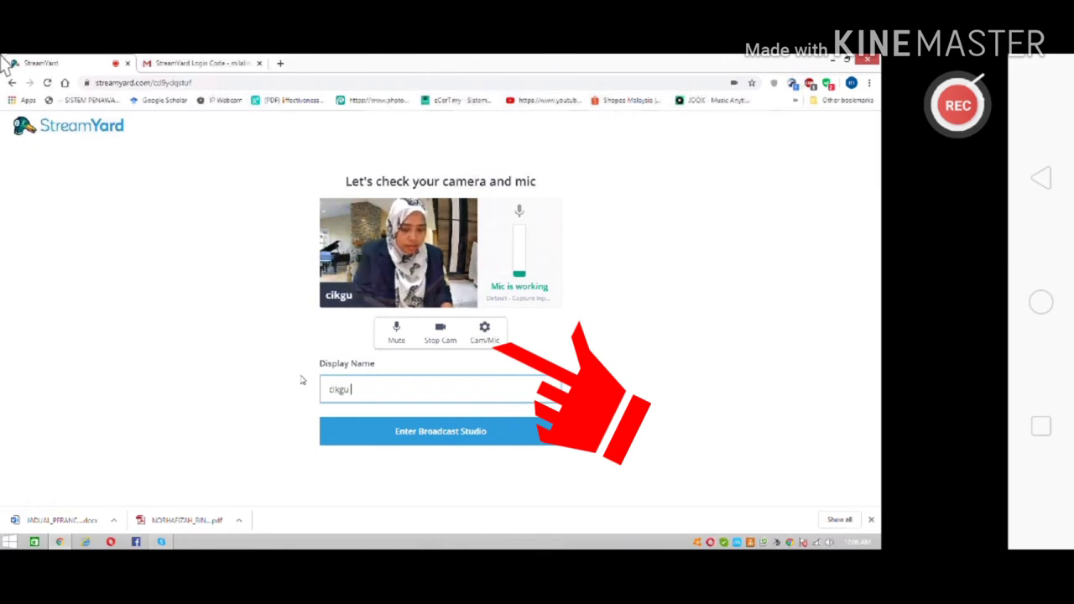
pyautogui.write(' Mila Lin')
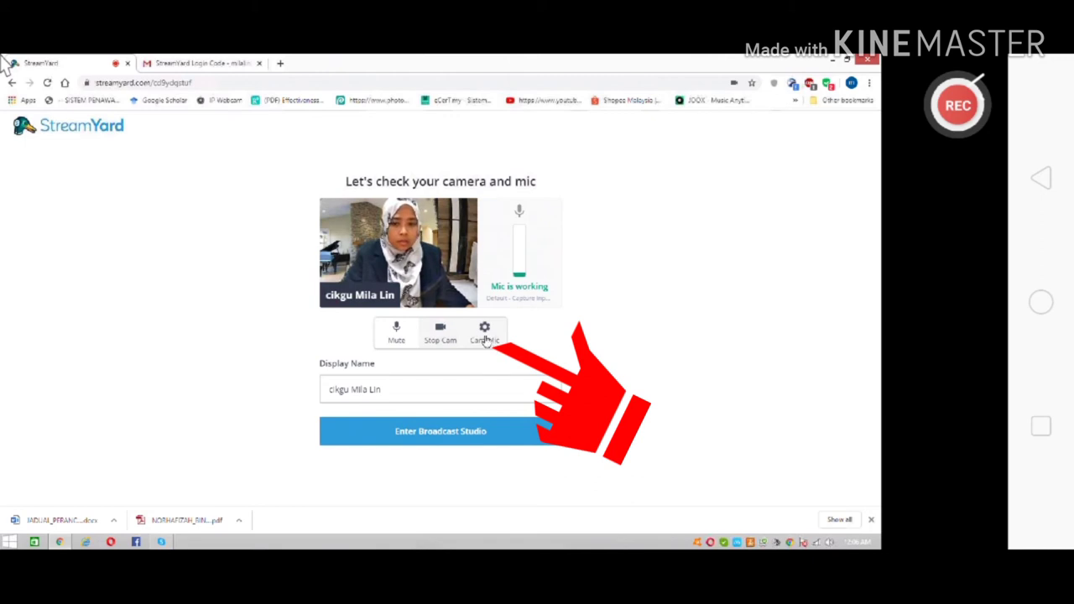
# Open the camera and microphone settings and choose High Definition (720p) as the camera resolution.
pyautogui.click(487, 338)
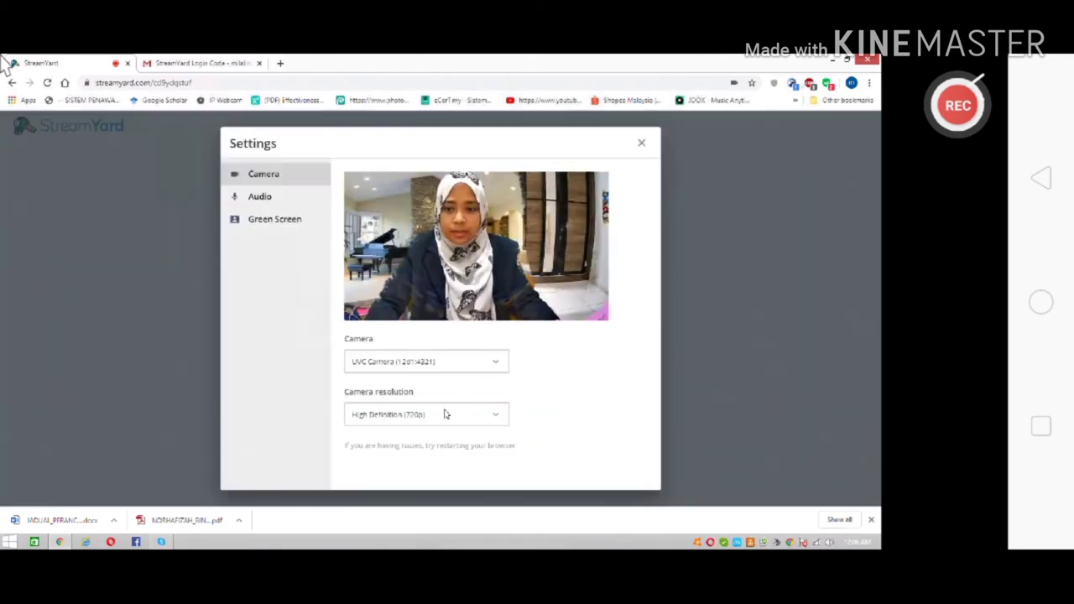
pyautogui.click(496, 413)
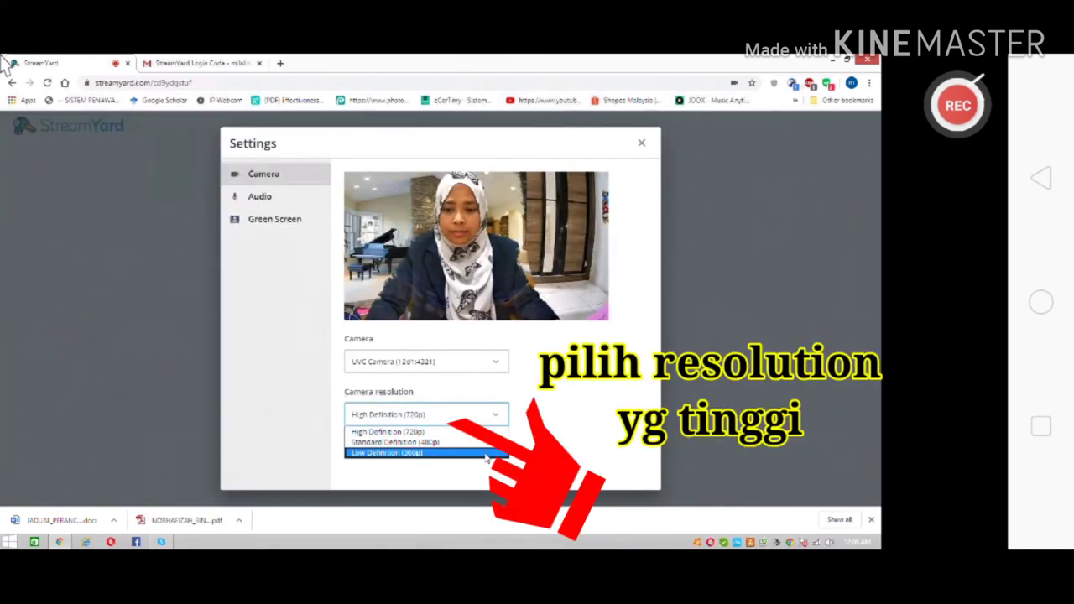
pyautogui.click(485, 431)
pyautogui.click(498, 416)
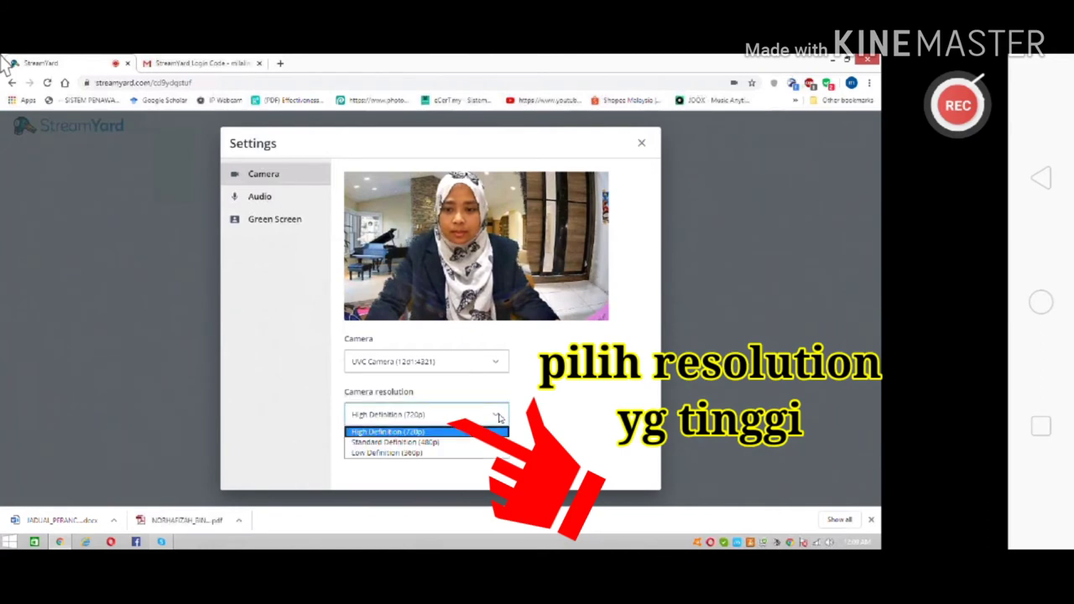
pyautogui.click(444, 413)
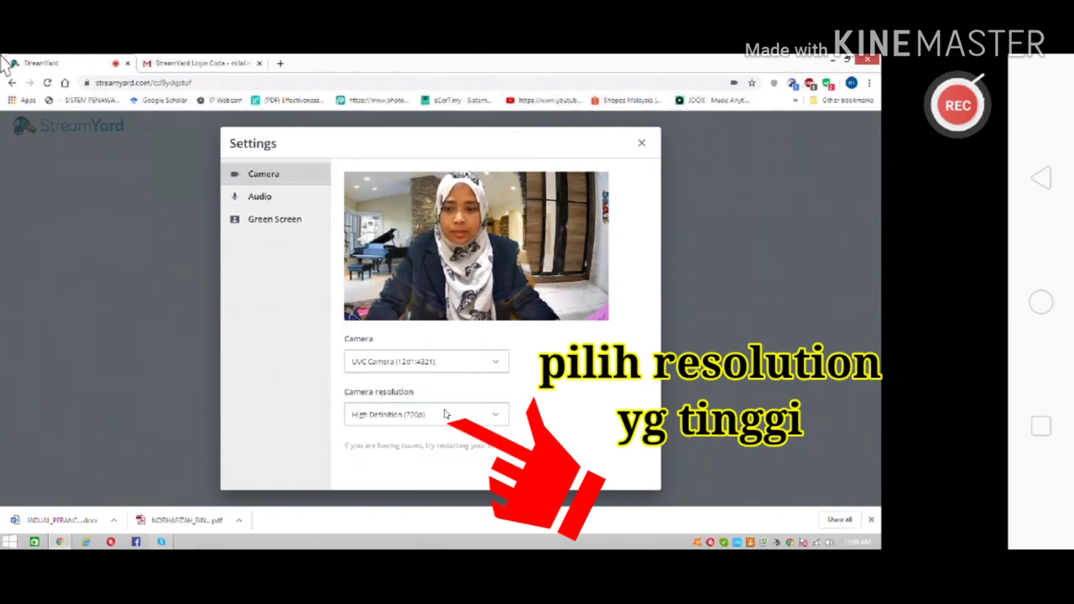
pyautogui.click(495, 414)
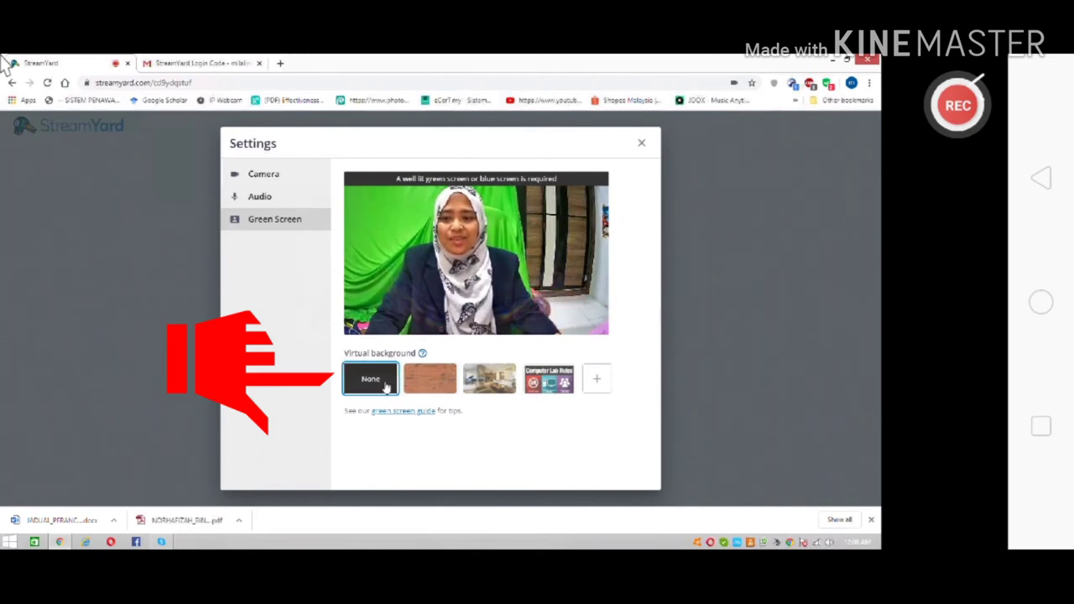
# Try the green screen's virtual backgrounds, apply the furnished room image, recheck the camera settings and close the settings.
pyautogui.click(485, 387)
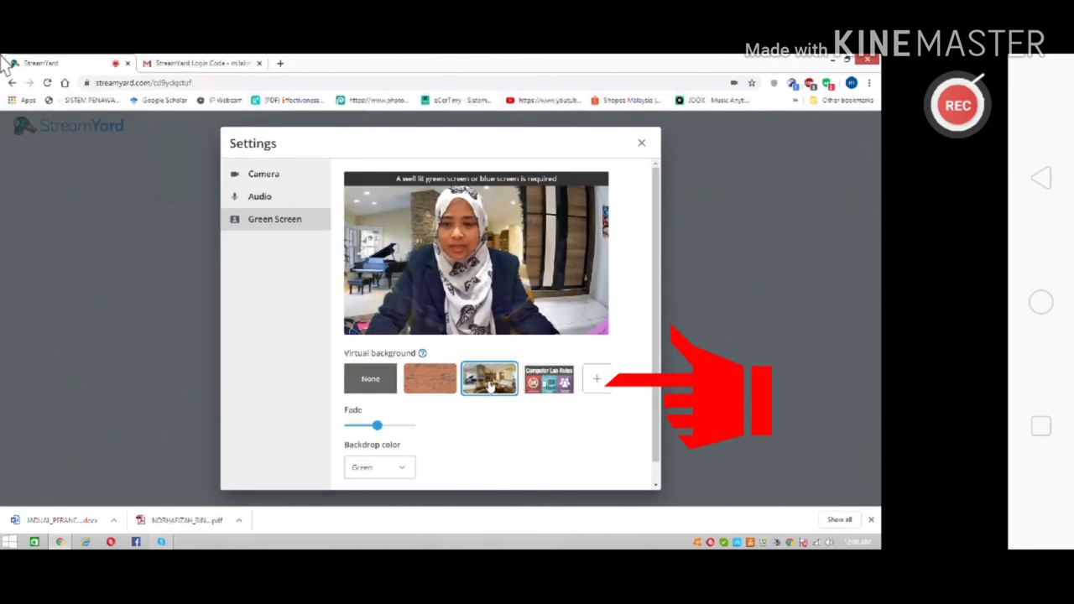
pyautogui.click(549, 379)
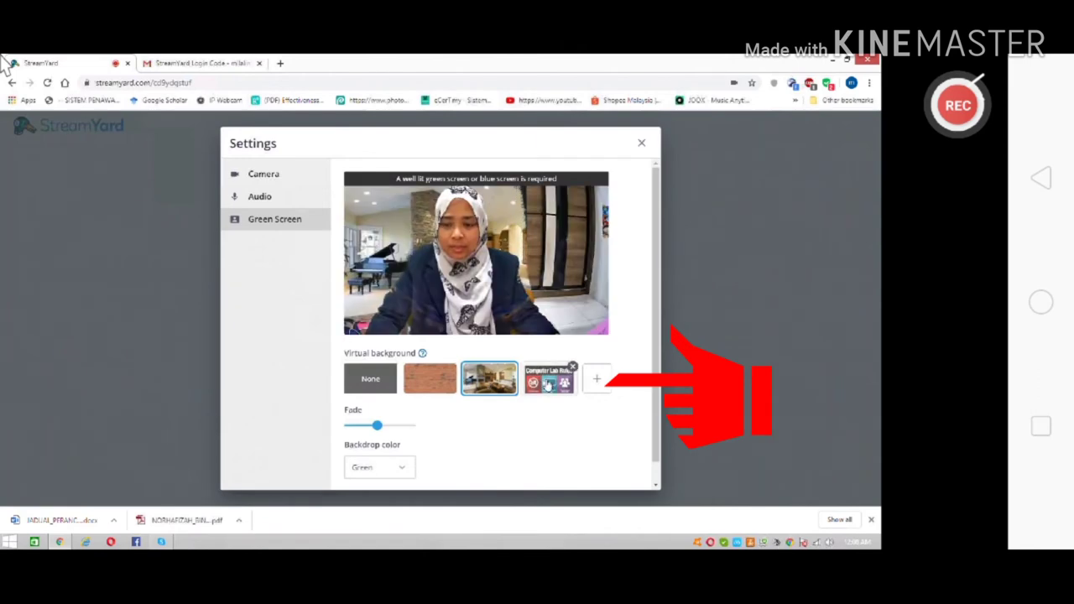
pyautogui.click(370, 383)
pyautogui.click(485, 384)
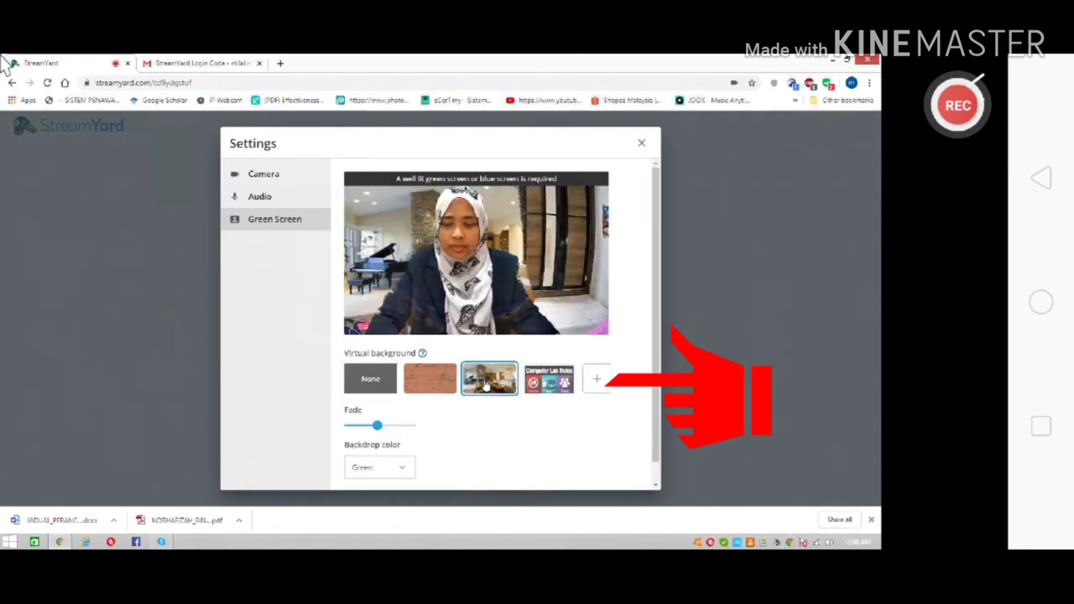
pyautogui.click(263, 174)
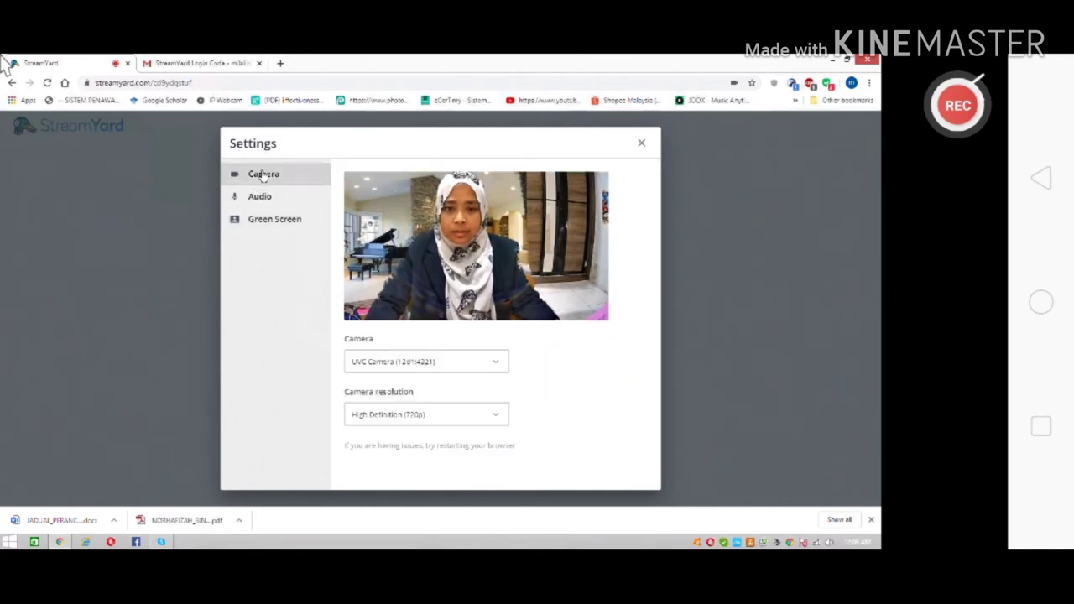
pyautogui.click(426, 415)
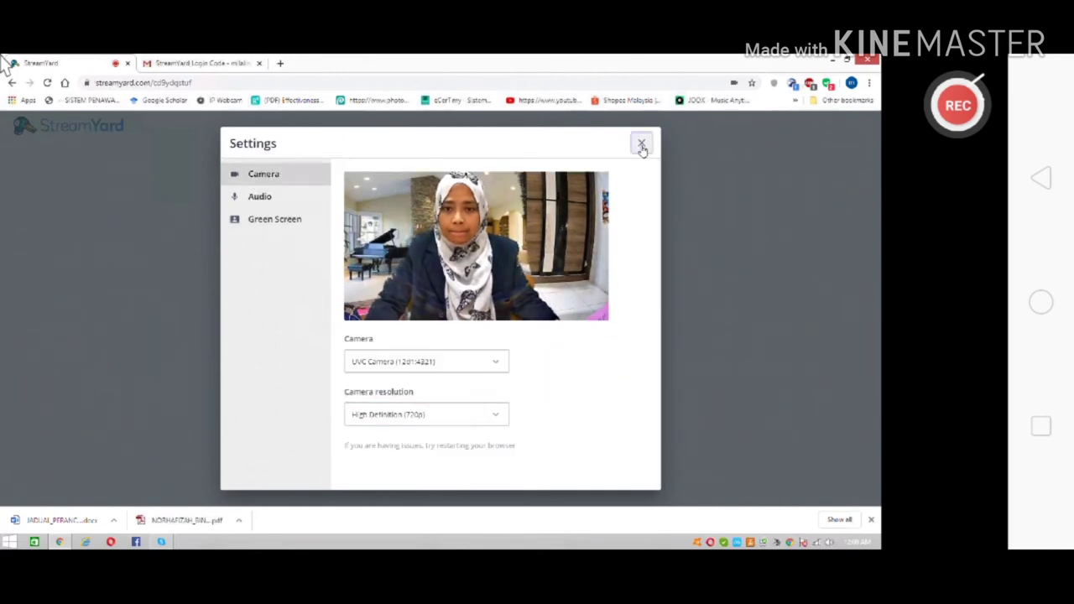
pyautogui.click(642, 144)
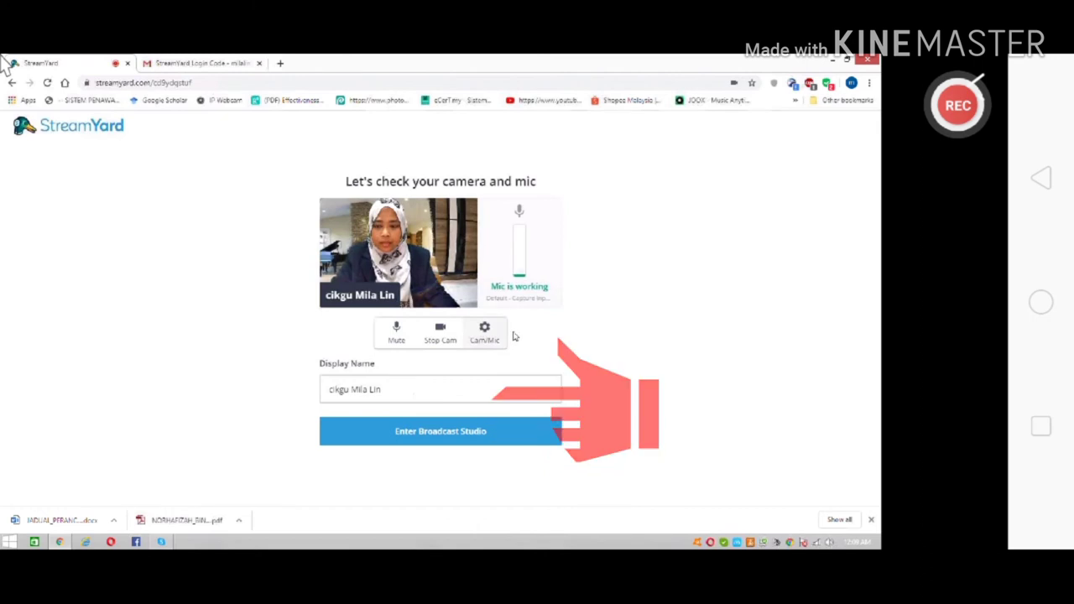
# Enter the broadcast studio and add the presenter's own audio and video to the stream.
pyautogui.click(444, 433)
pyautogui.moveTo(25, 438)
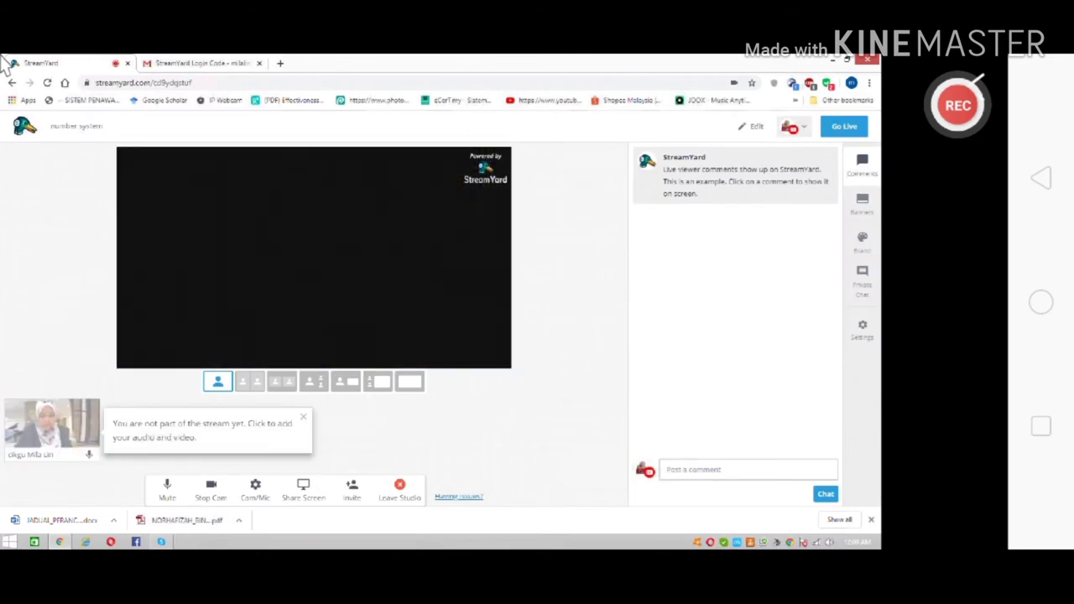
pyautogui.click(25, 437)
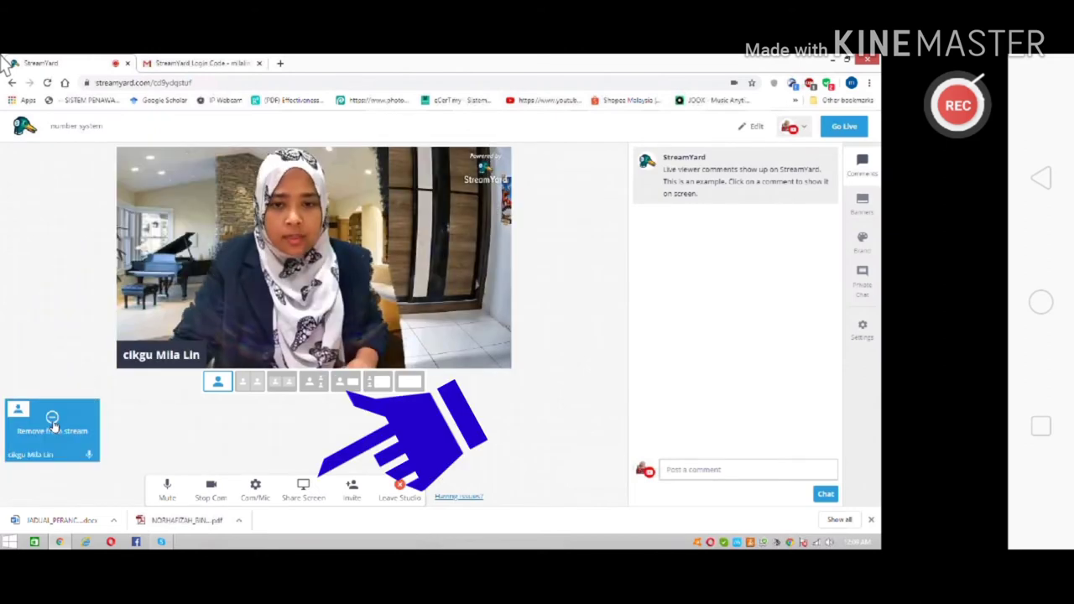